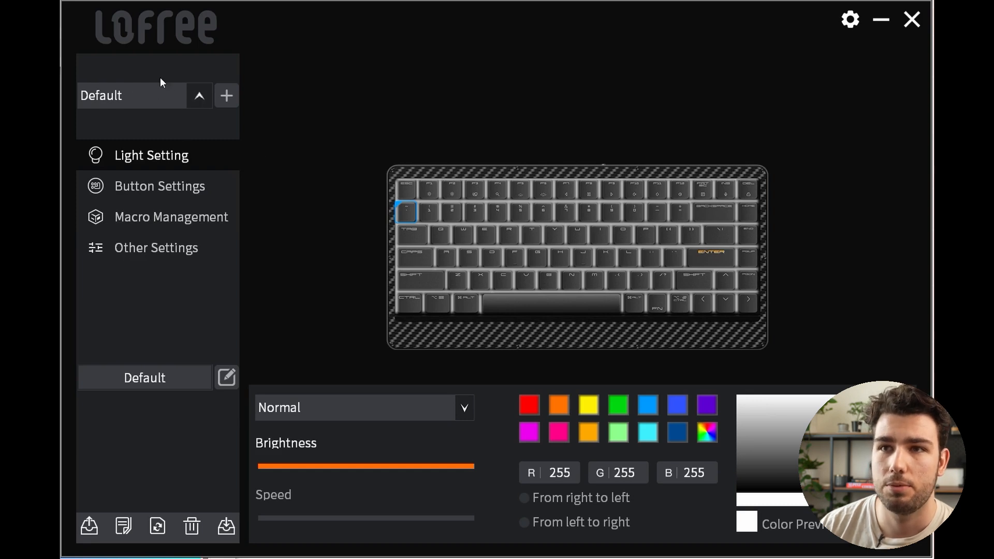
# Step: Add a new profile from the profile list and confirm it
pyautogui.click(198, 96)
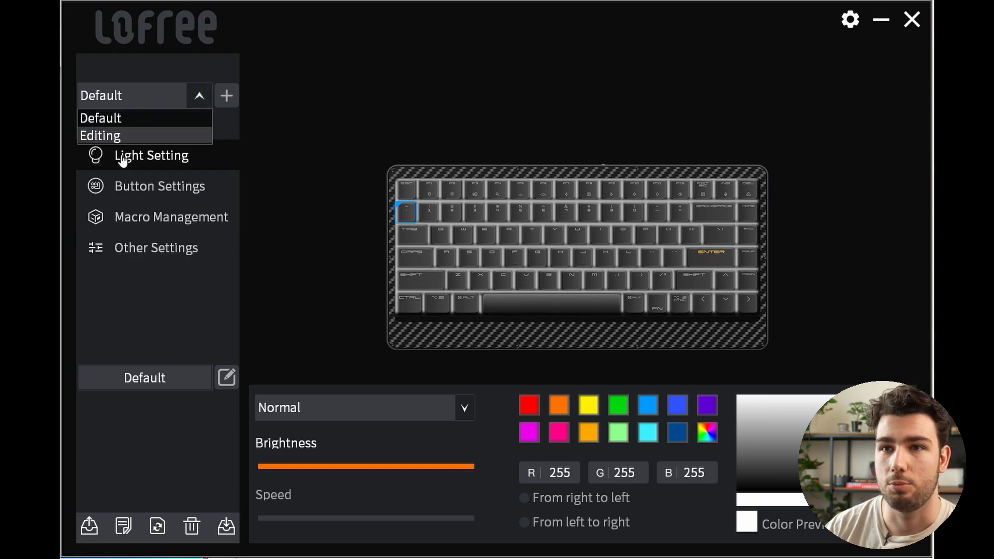
pyautogui.click(225, 100)
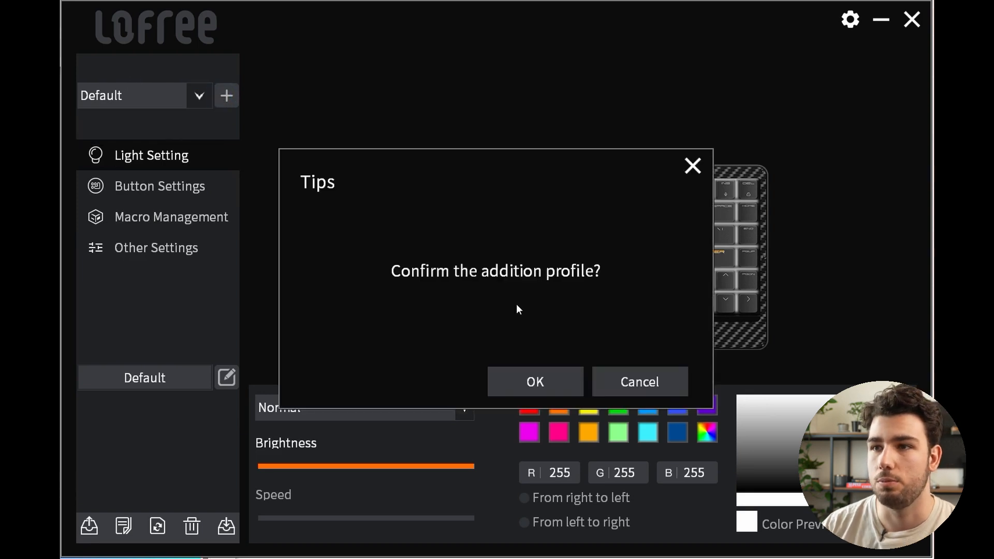
pyautogui.click(536, 382)
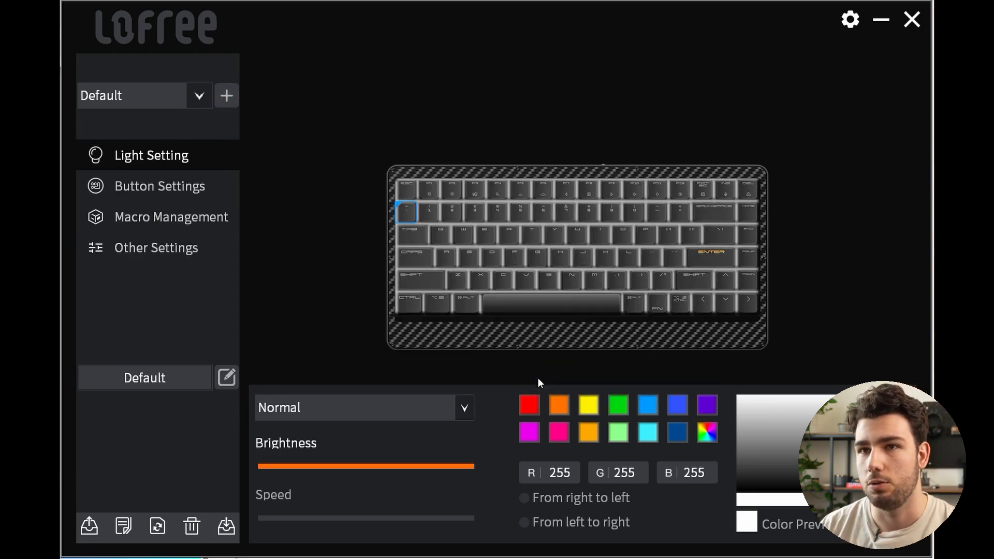
# Step: Switch to the new profile1 and rename it to Fav Game
pyautogui.click(198, 95)
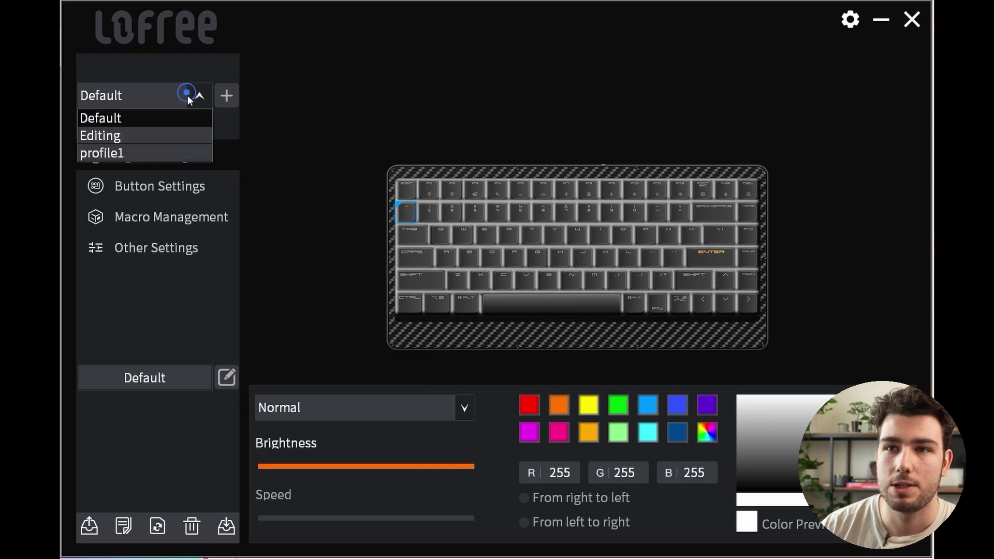
pyautogui.click(109, 153)
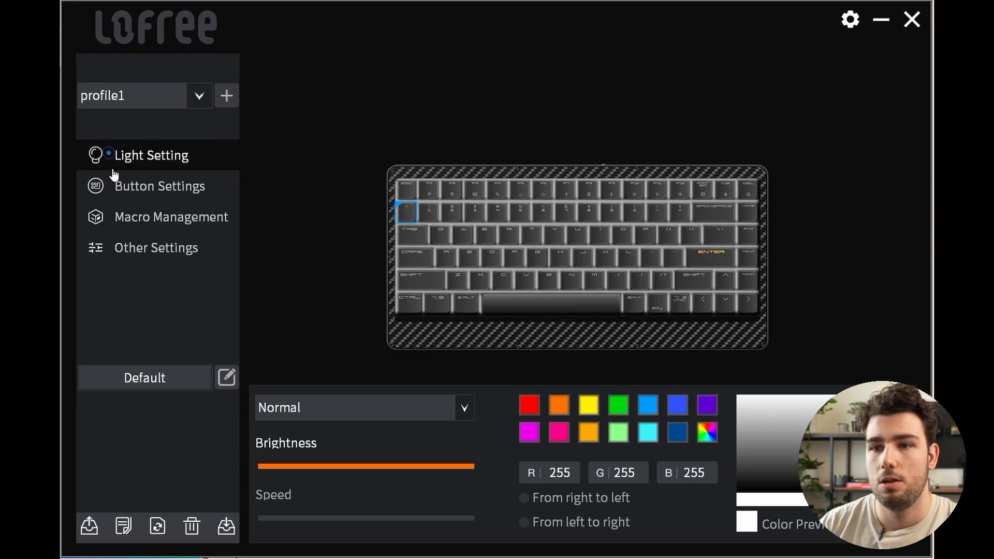
pyautogui.doubleClick(145, 378)
pyautogui.write('Fa')
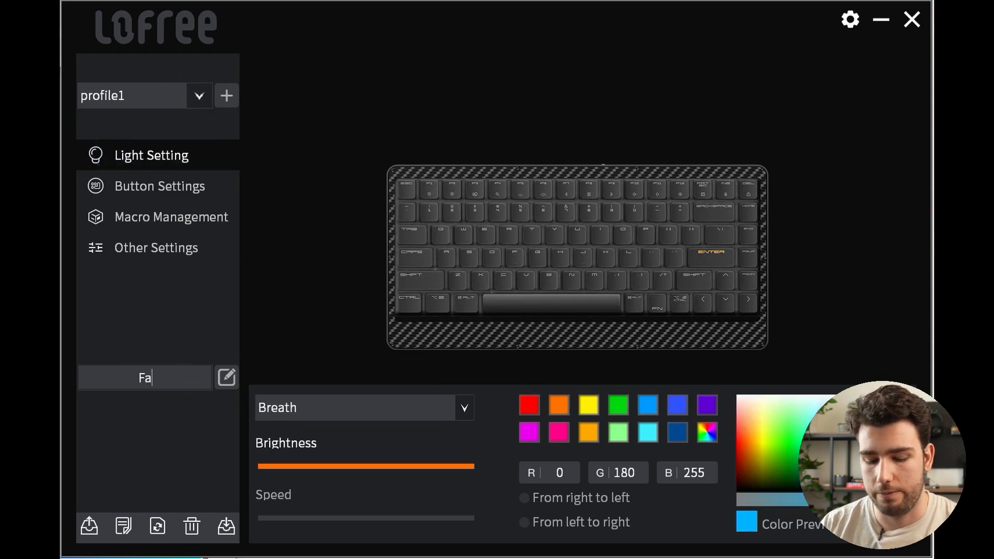
pyautogui.write('v Game')
pyautogui.click(227, 378)
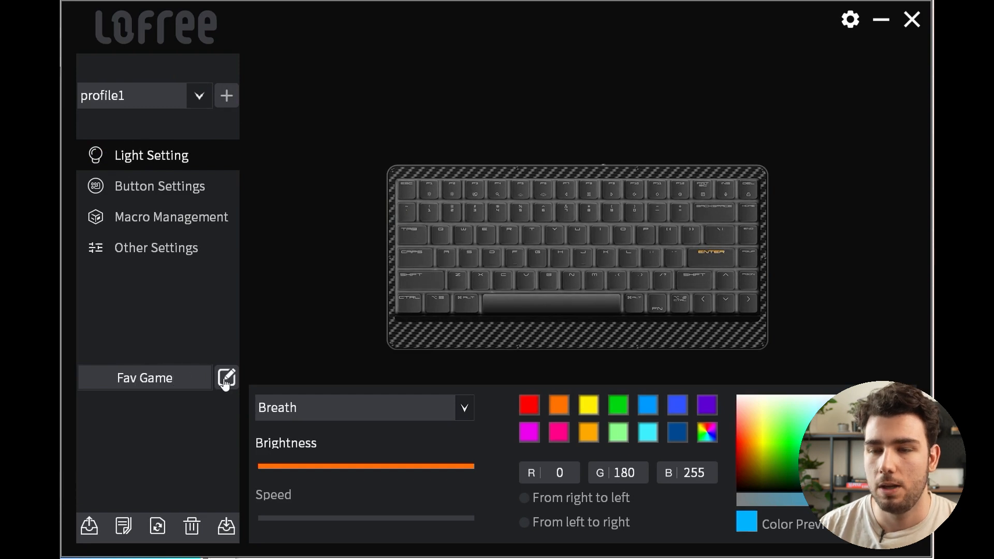
pyautogui.click(226, 378)
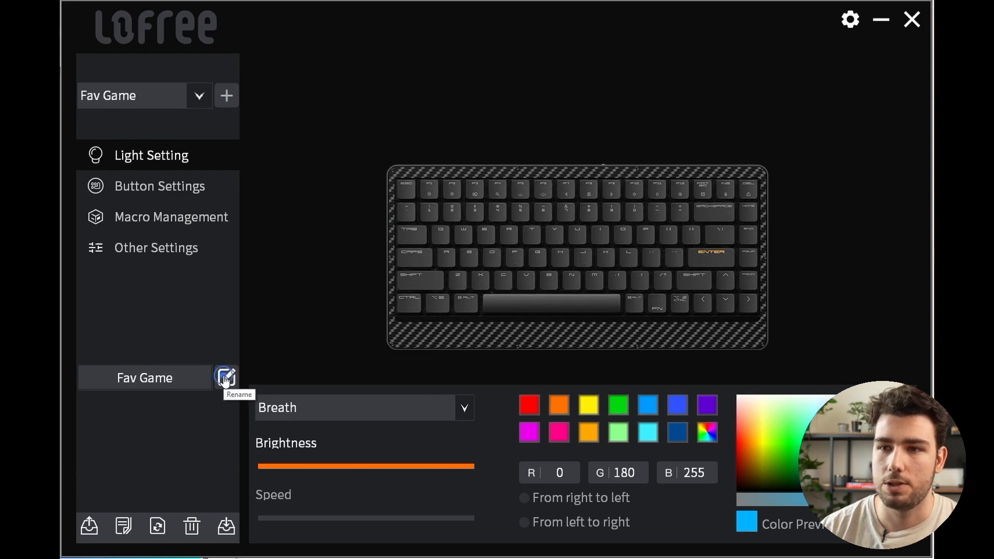
pyautogui.click(137, 94)
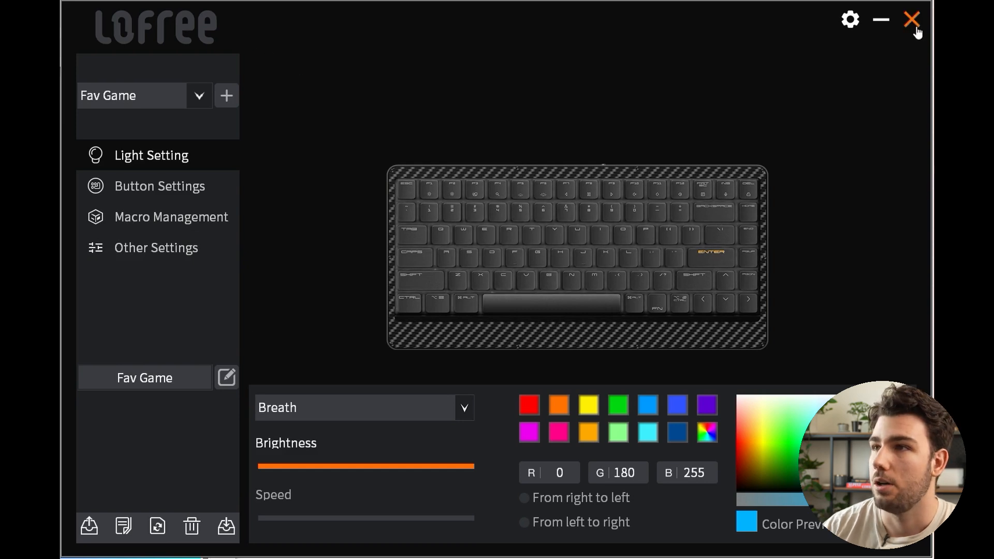
pyautogui.click(851, 18)
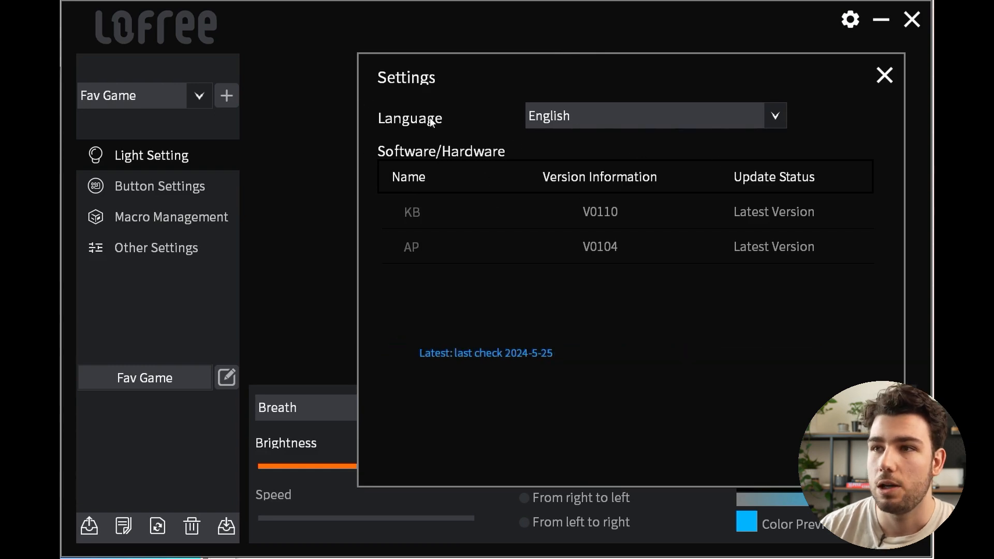
pyautogui.click(658, 116)
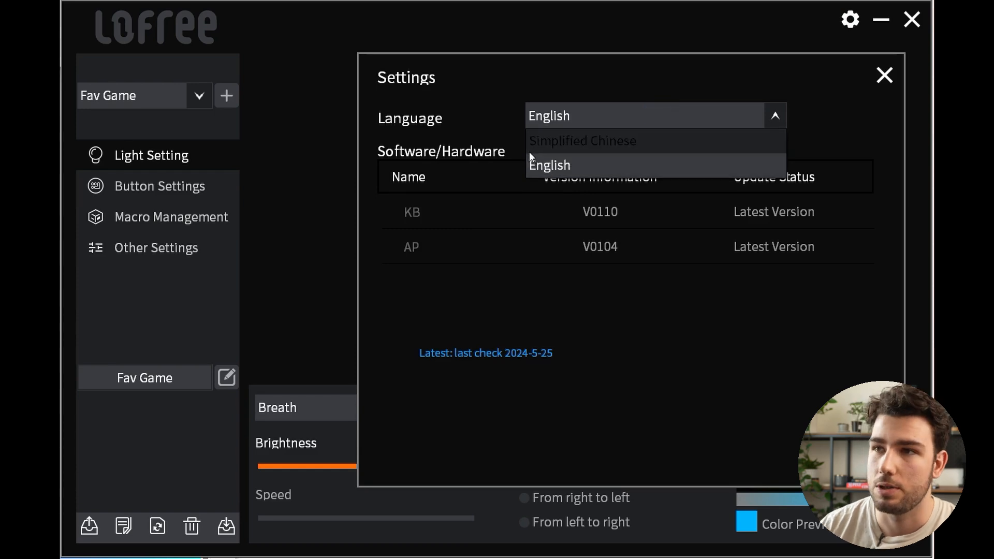
pyautogui.click(569, 163)
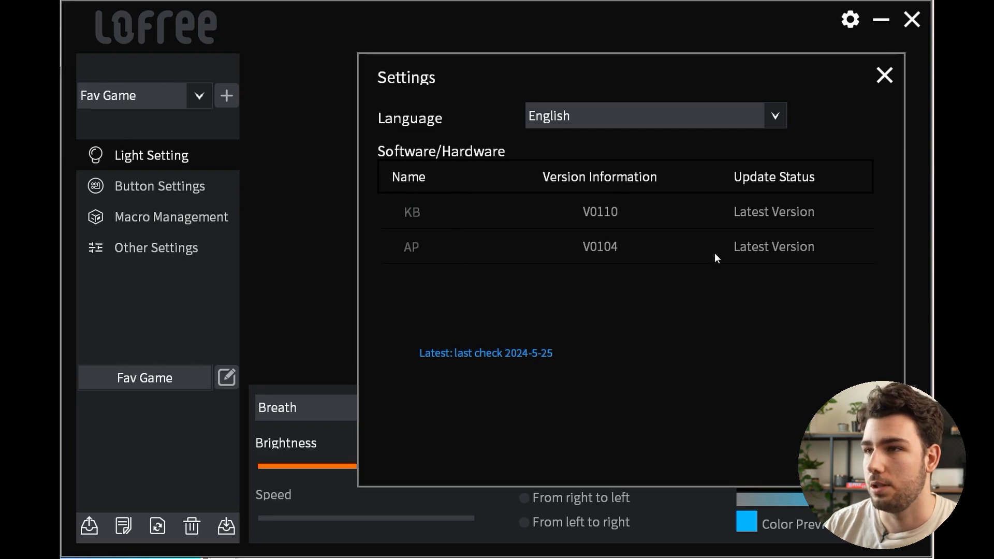
# Step: Set the Breath lighting colour to white with R 255, G 255, B 255
pyautogui.click(885, 75)
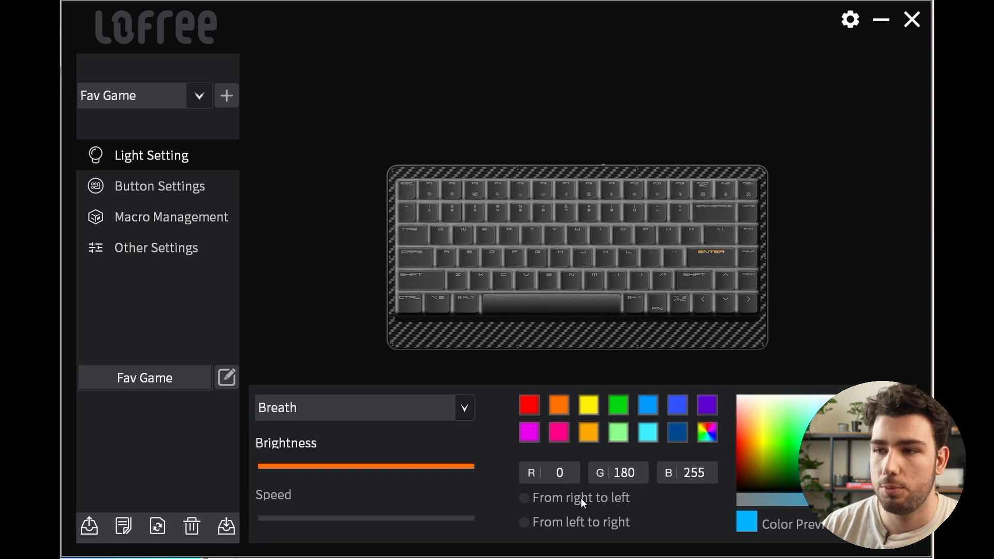
pyautogui.click(696, 473)
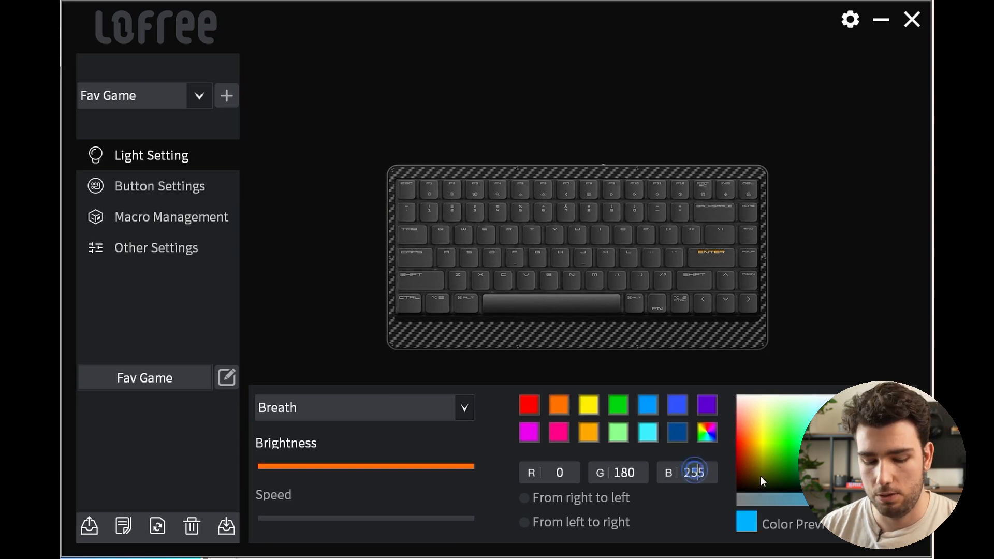
pyautogui.hotkey('ctrl', 'a')
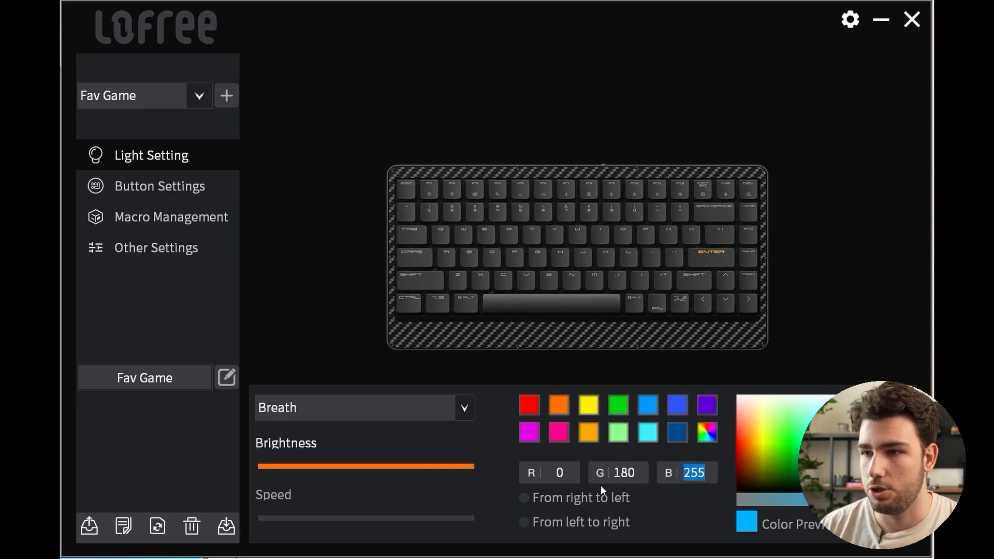
pyautogui.doubleClick(559, 473)
pyautogui.write('255')
pyautogui.press('Return')
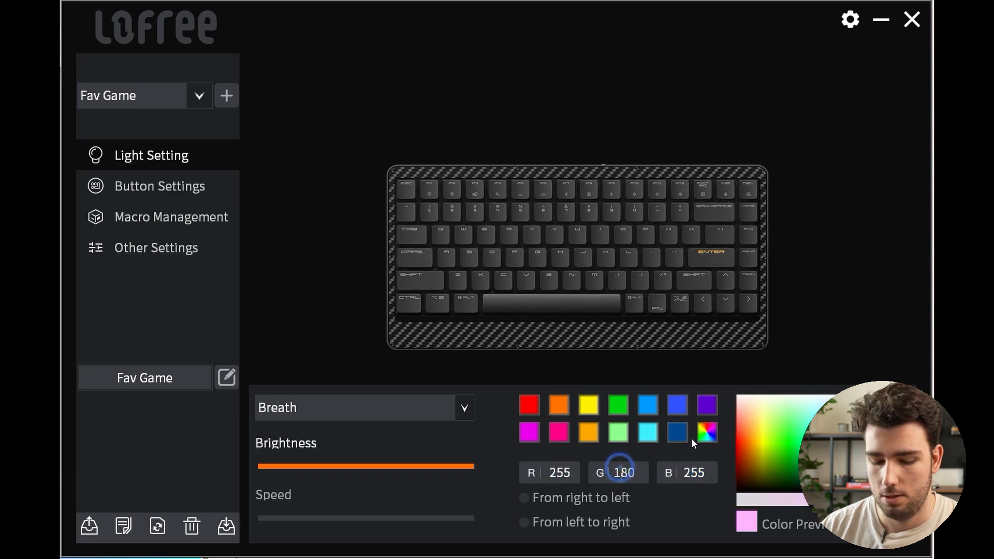
pyautogui.hotkey('ctrl', 'a')
pyautogui.write('255')
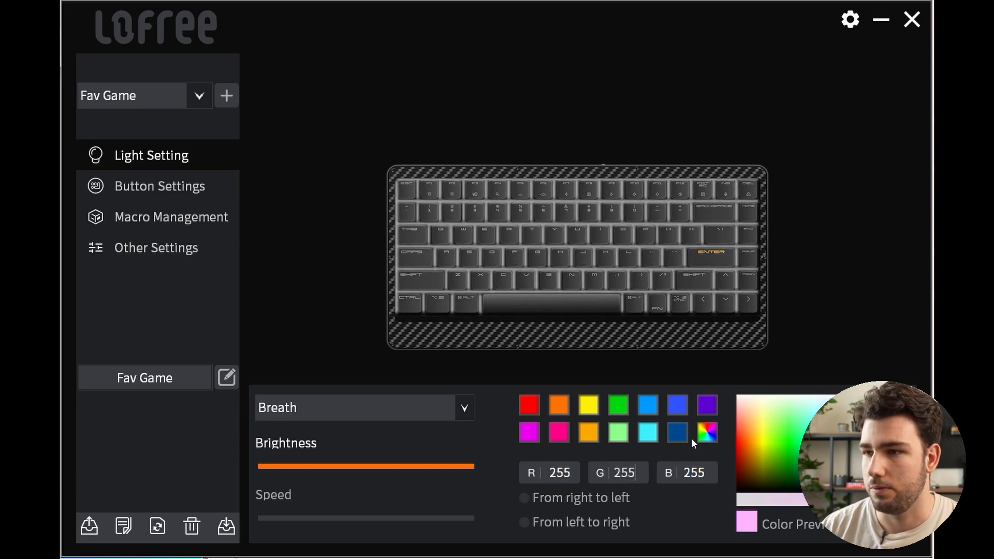
pyautogui.press('Return')
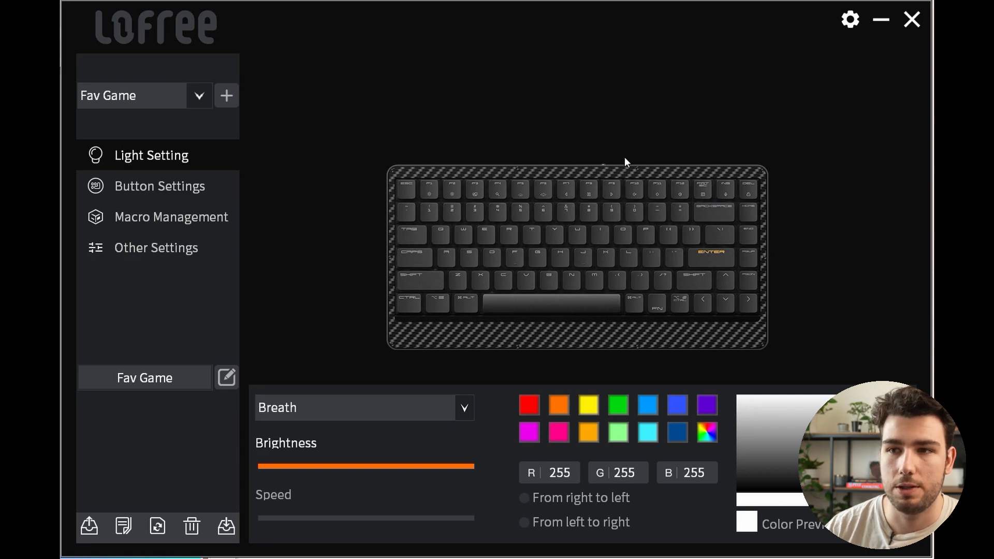
# Step: Try Breath and Off lighting modes, settle on Normal, and restore the brightness slider to maximum
pyautogui.click(461, 409)
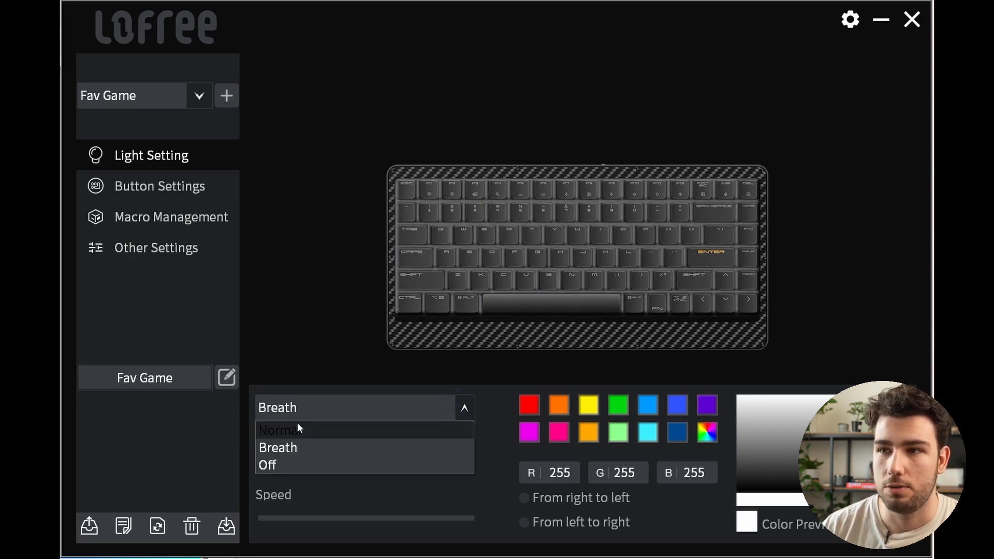
pyautogui.click(297, 448)
pyautogui.click(464, 408)
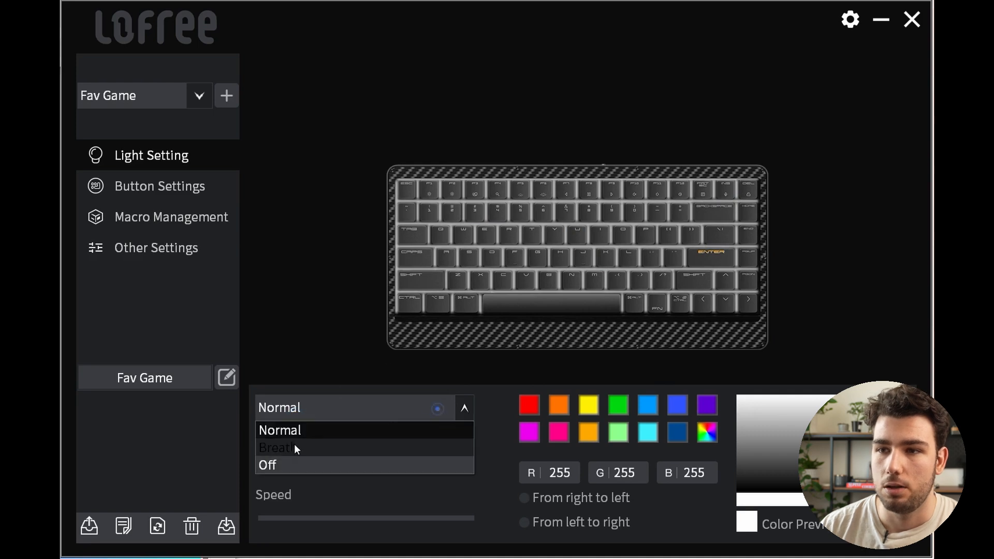
pyautogui.click(297, 447)
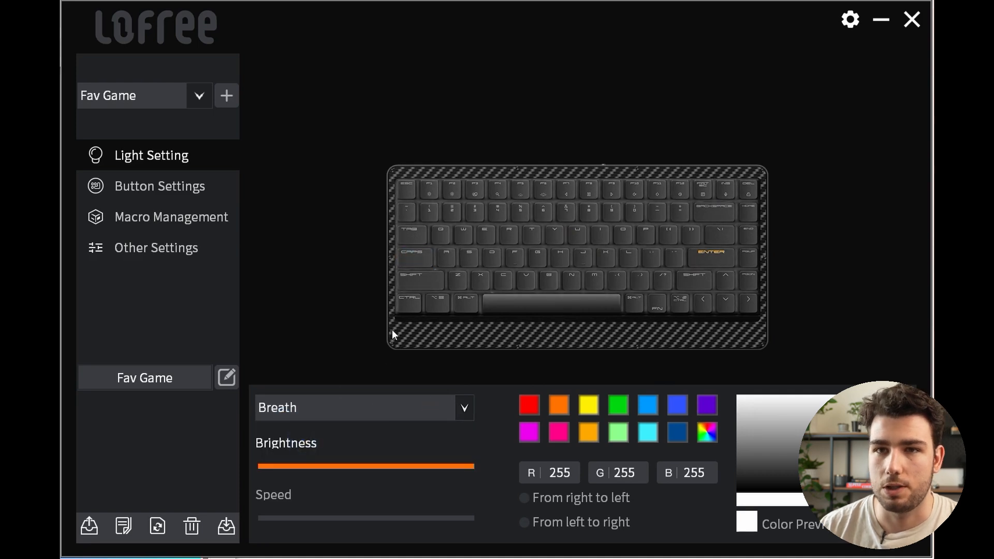
pyautogui.click(444, 404)
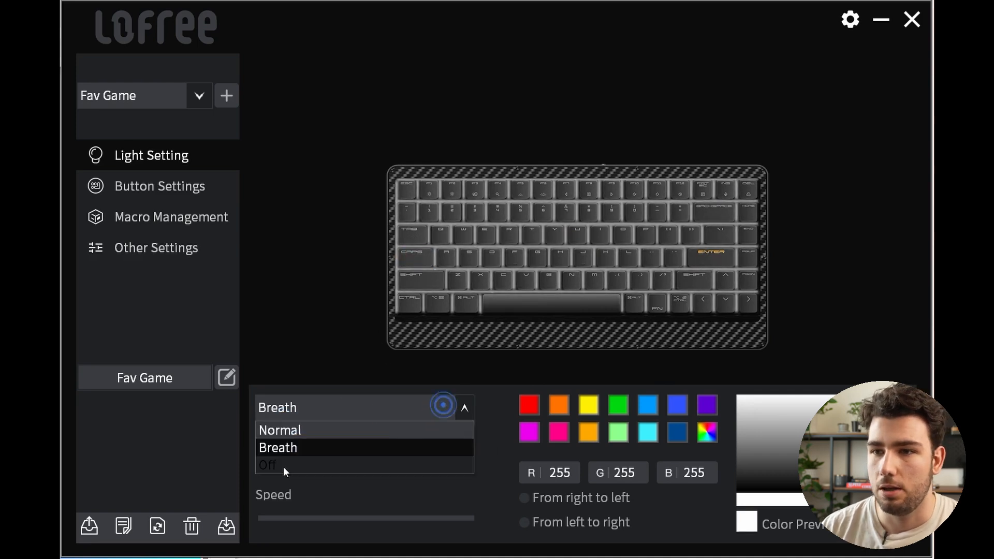
pyautogui.click(283, 467)
pyautogui.click(322, 414)
pyautogui.click(306, 430)
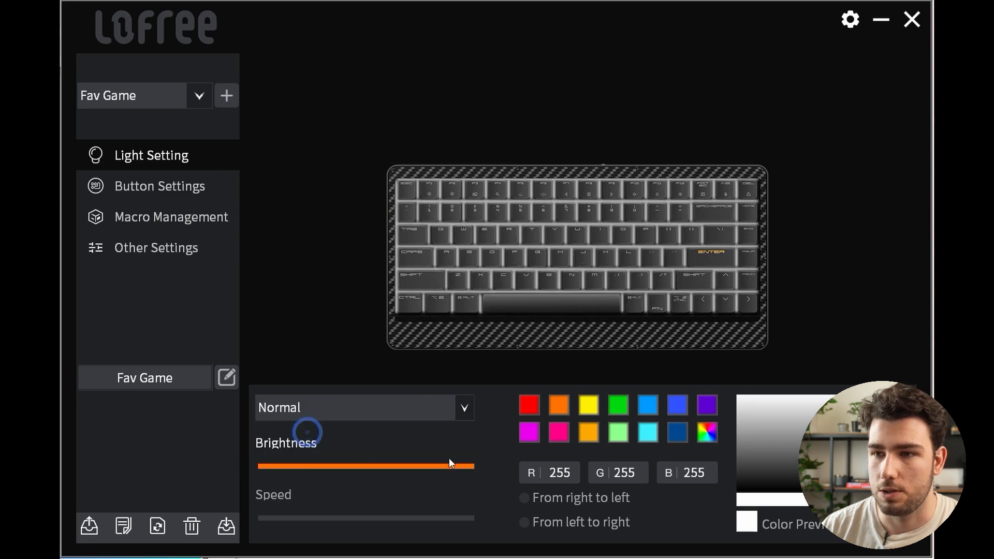
pyautogui.moveTo(318, 468); pyautogui.dragTo(474, 468)
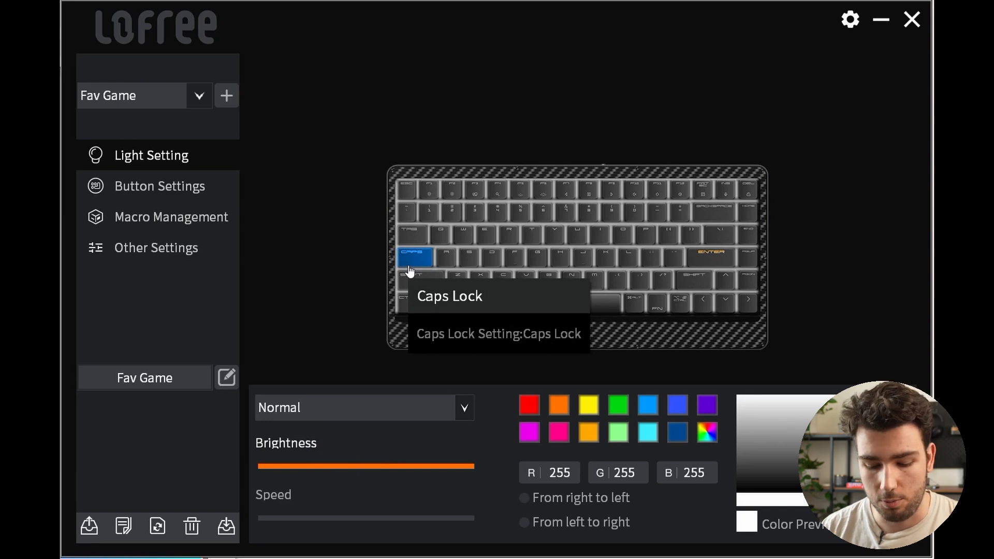
# Step: Select the ~ key on the remapping page and try it as a mouse button, reviewing the mouse functions
pyautogui.click(218, 197)
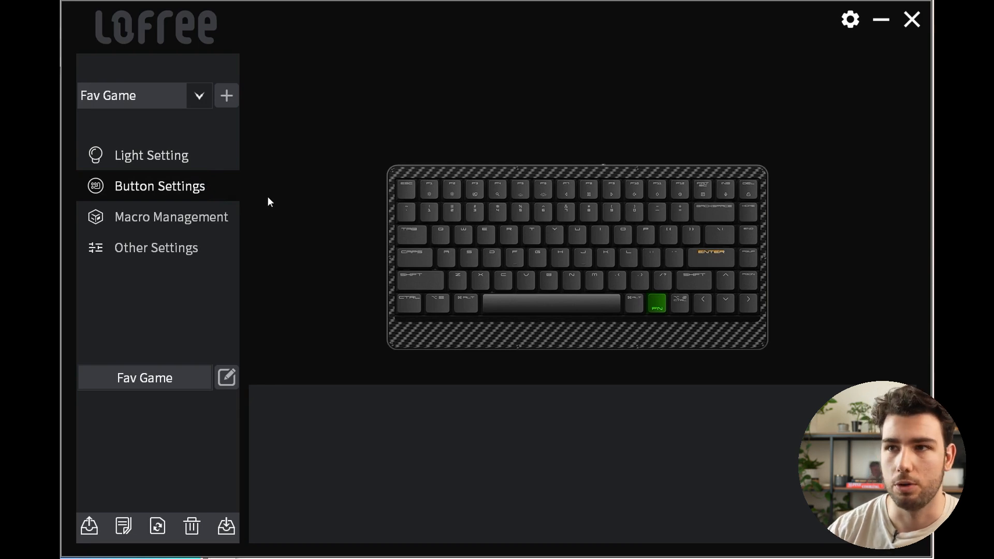
pyautogui.click(407, 213)
pyautogui.click(340, 413)
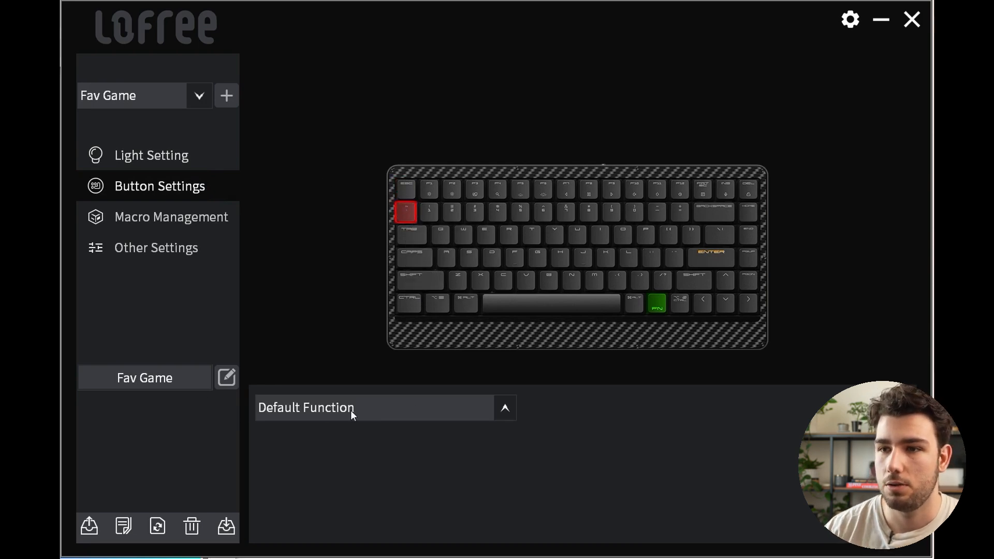
pyautogui.click(425, 404)
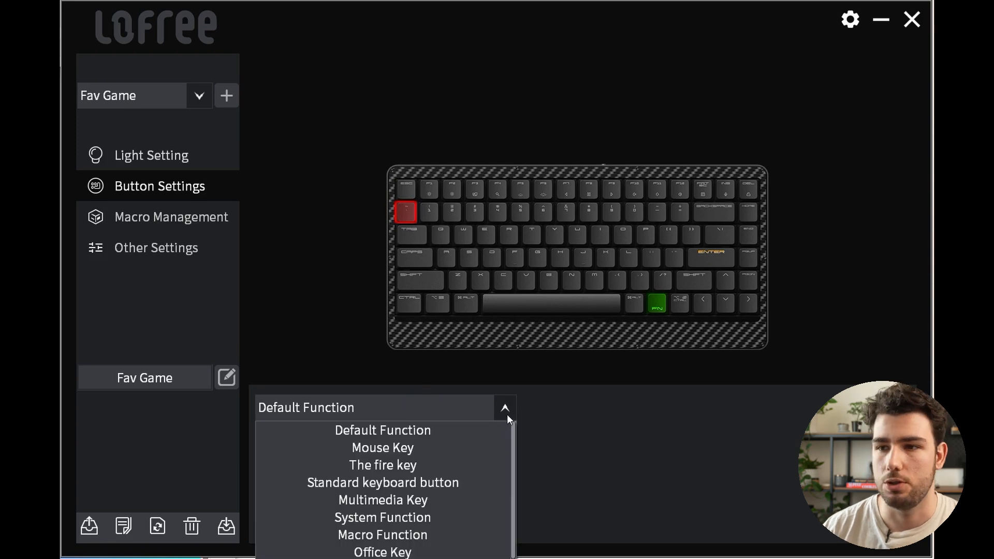
pyautogui.click(491, 451)
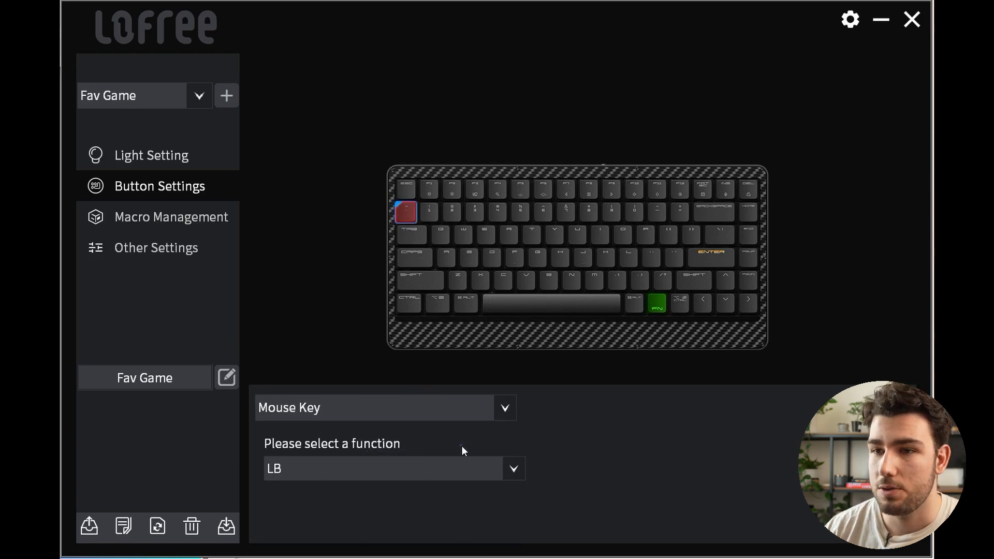
pyautogui.click(459, 462)
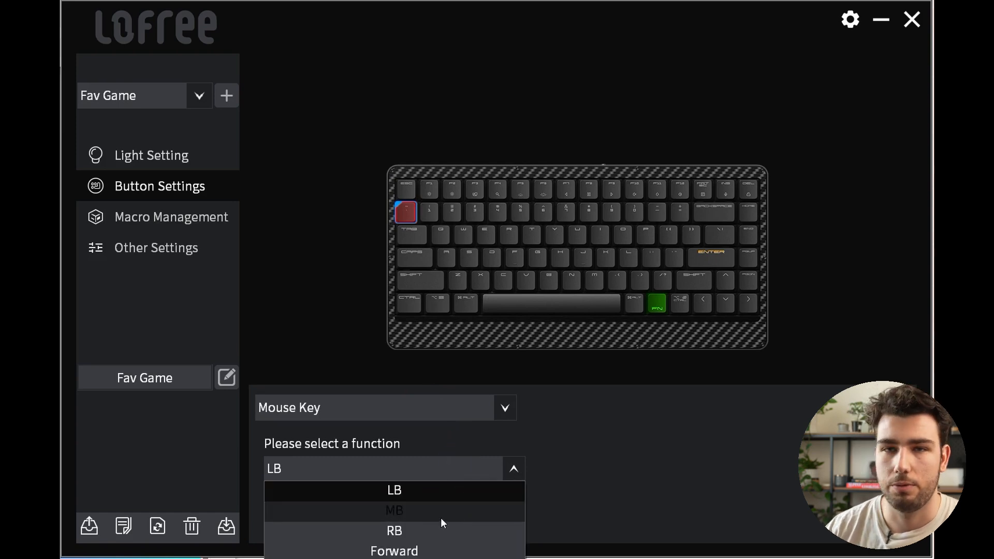
pyautogui.click(548, 460)
# Step: Make the ~ key a fire key with interval time 50 and number of keys changed from 10 to 50
pyautogui.click(505, 409)
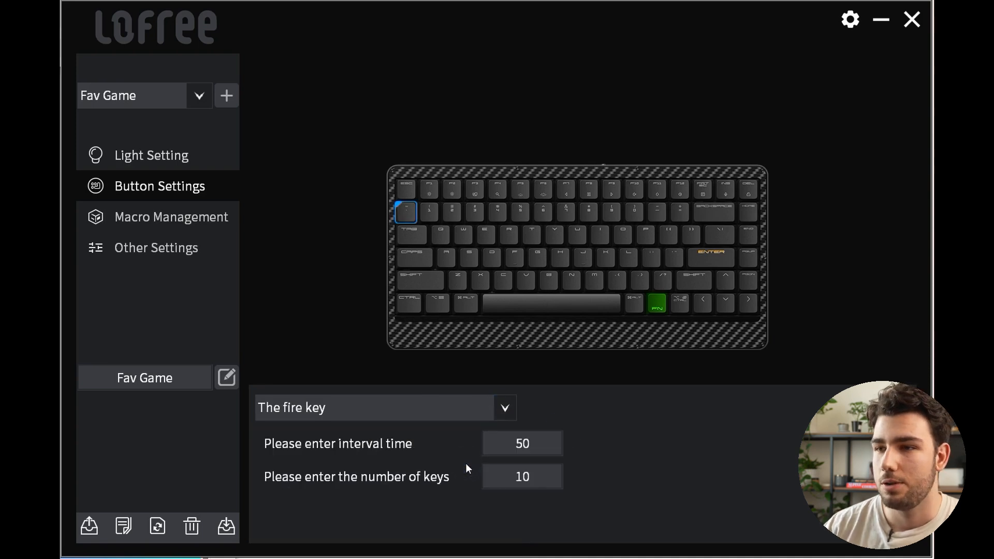
pyautogui.doubleClick(523, 476)
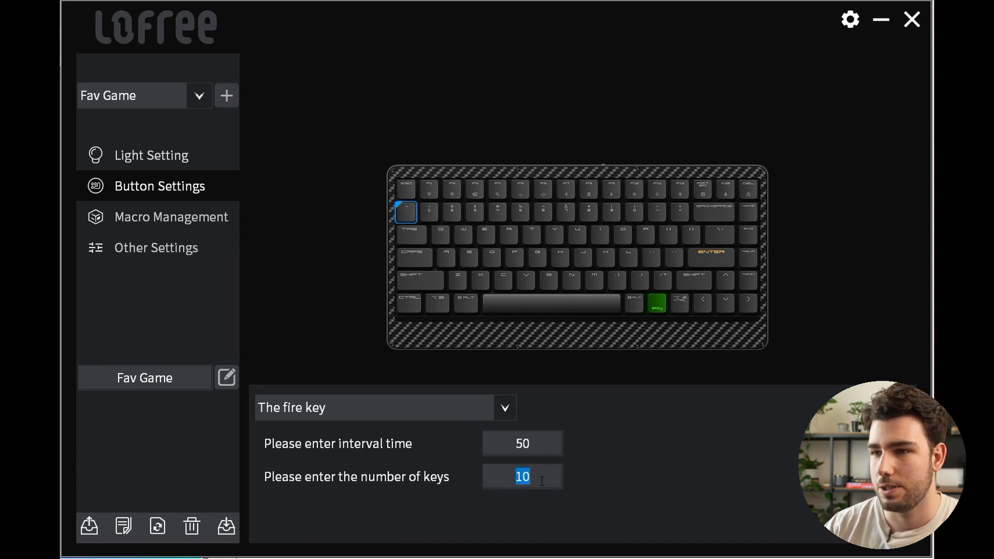
pyautogui.doubleClick(497, 444)
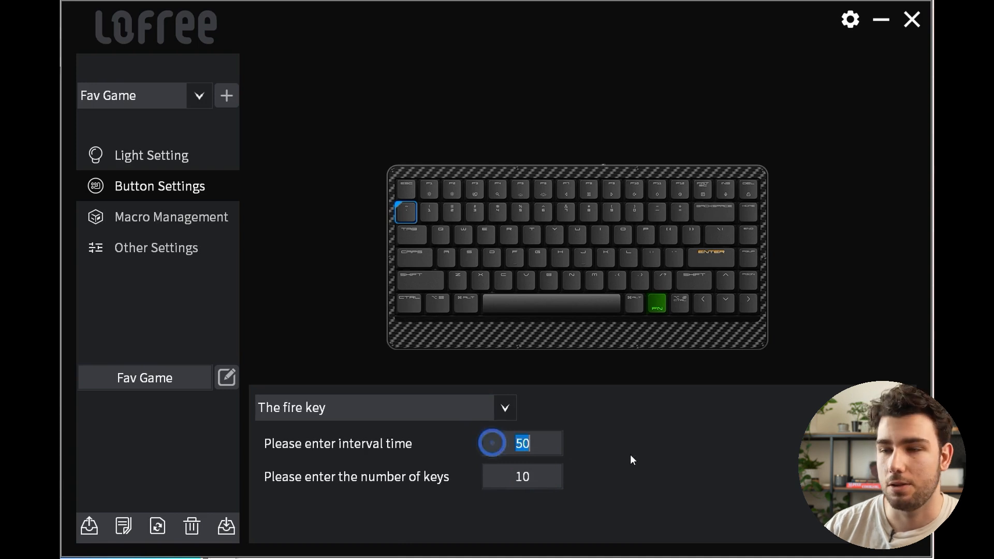
pyautogui.click(700, 463)
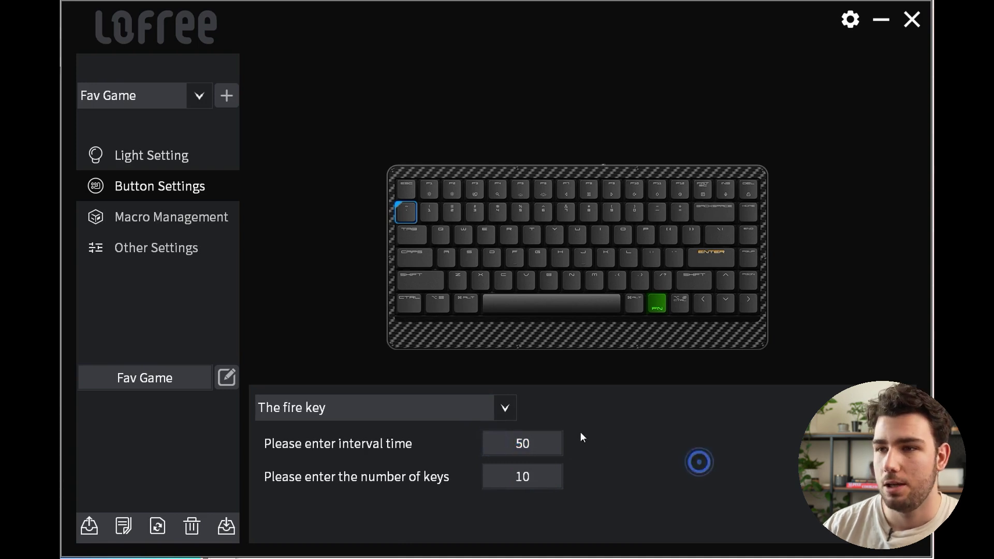
pyautogui.click(507, 409)
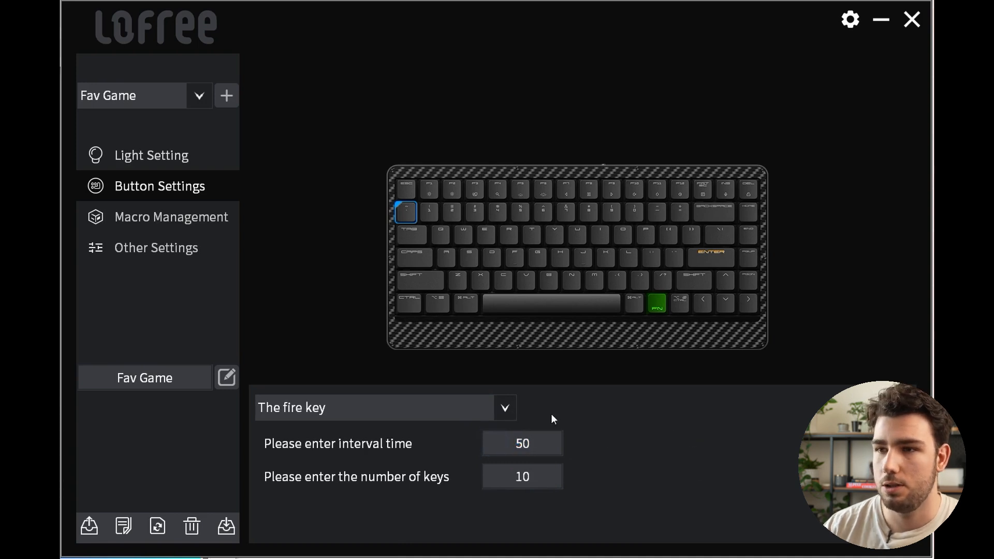
pyautogui.click(506, 407)
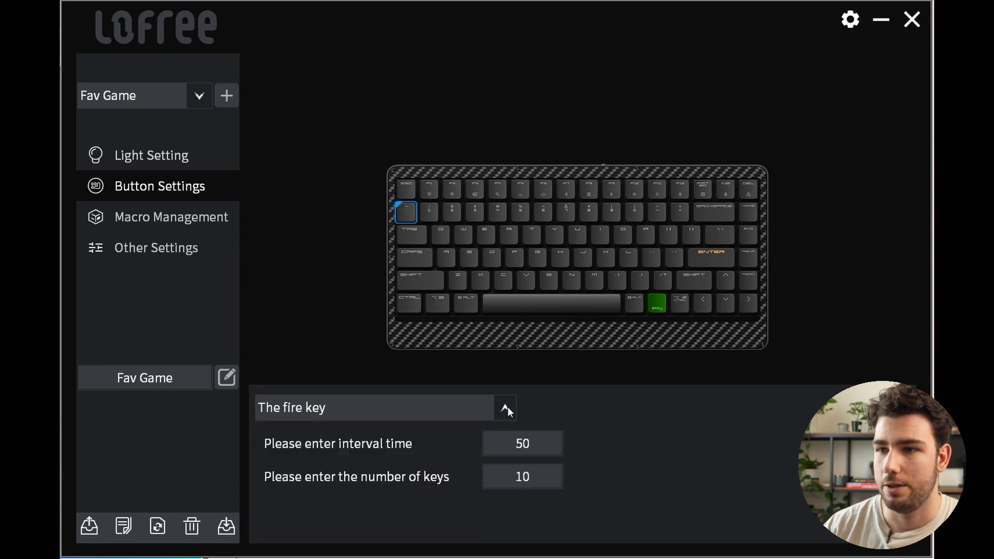
pyautogui.click(507, 407)
pyautogui.doubleClick(538, 474)
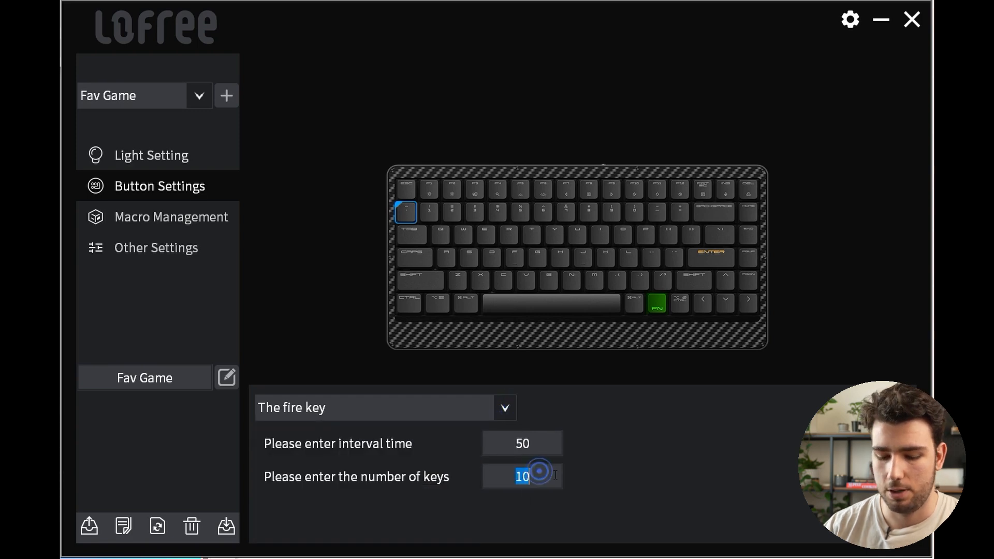
pyautogui.write('50')
pyautogui.click(649, 444)
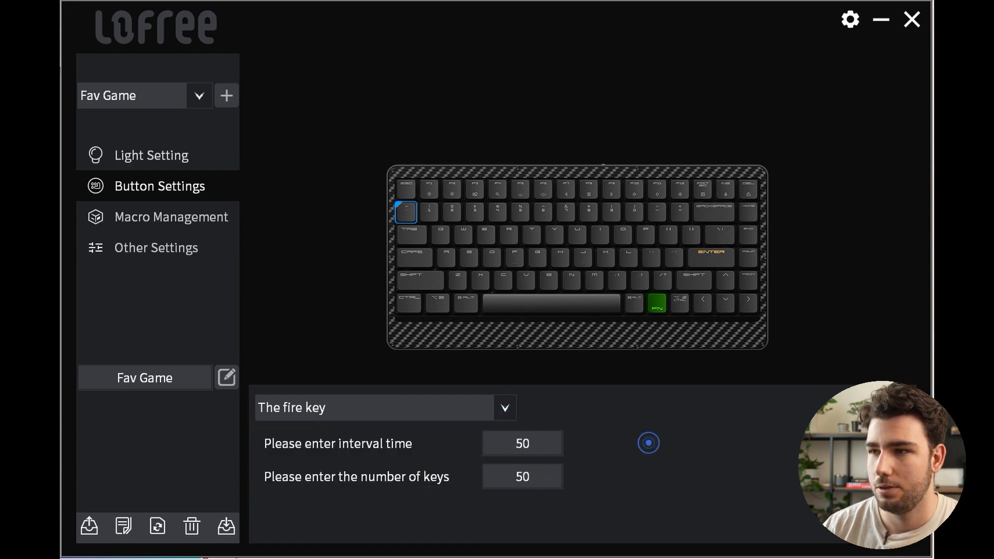
# Step: Reopen the key function type list to choose another type
pyautogui.click(504, 407)
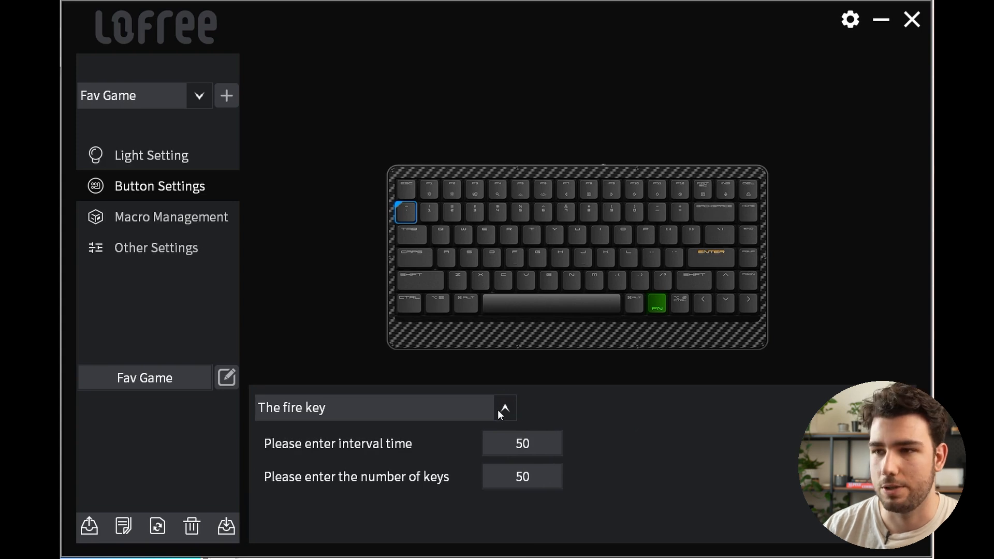
pyautogui.click(505, 404)
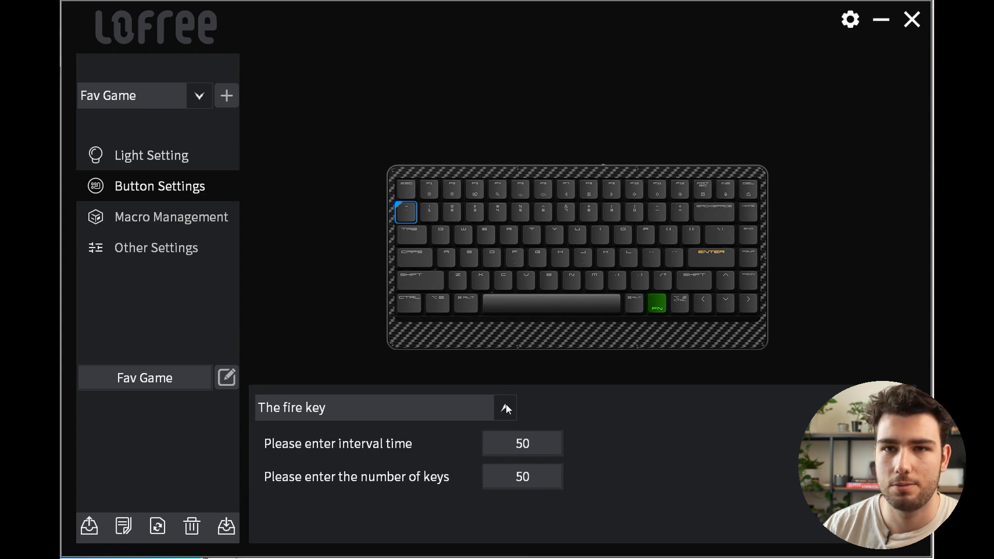
pyautogui.click(506, 405)
pyautogui.click(505, 405)
pyautogui.click(506, 404)
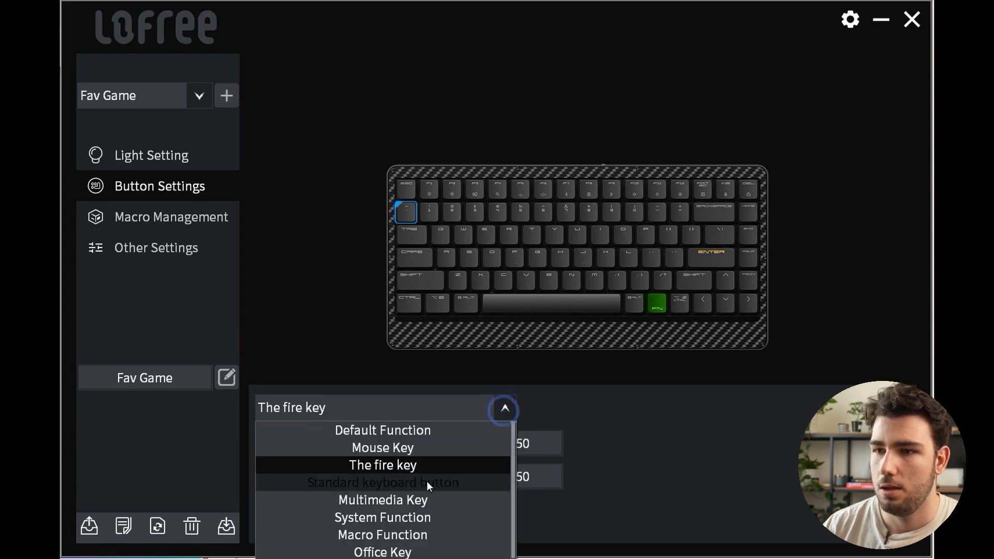
# Step: Make the ~ key a standard keyboard button and try None, Ctrl with A, and Win as modifiers
pyautogui.click(473, 480)
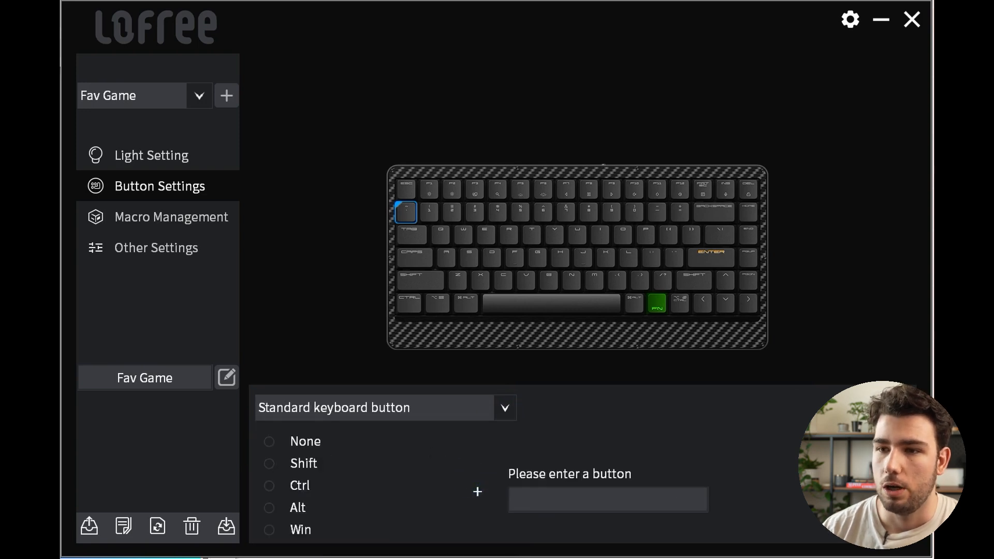
pyautogui.click(307, 443)
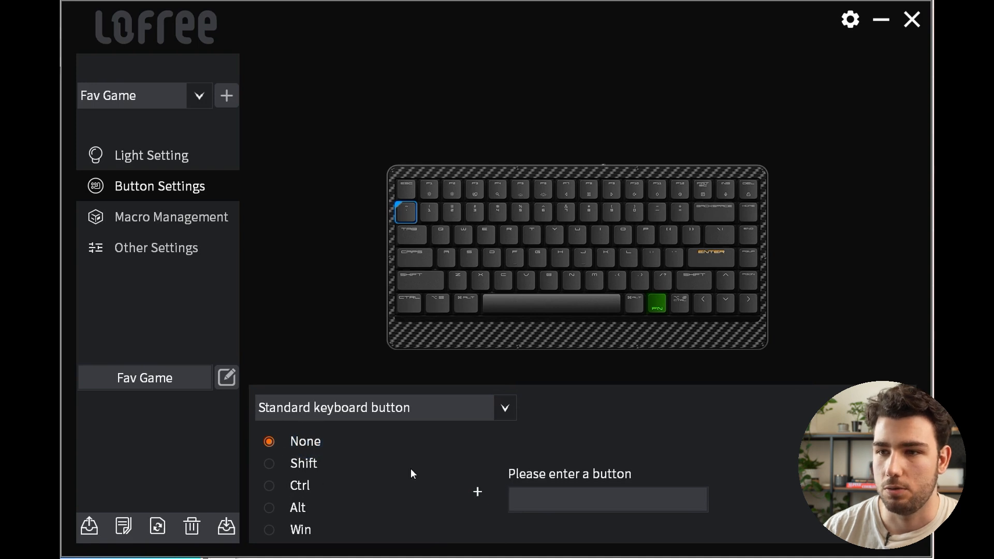
pyautogui.click(300, 485)
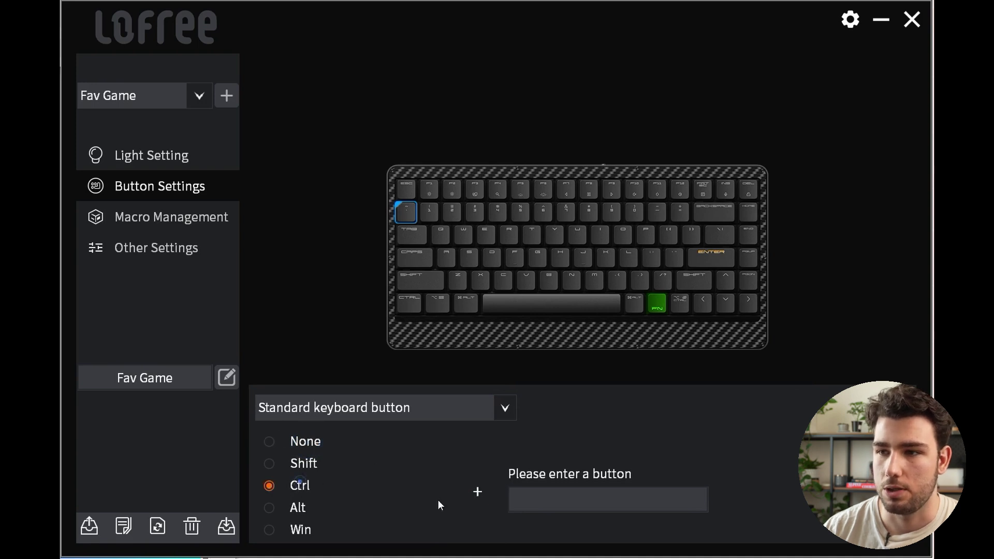
pyautogui.click(549, 500)
pyautogui.write('A')
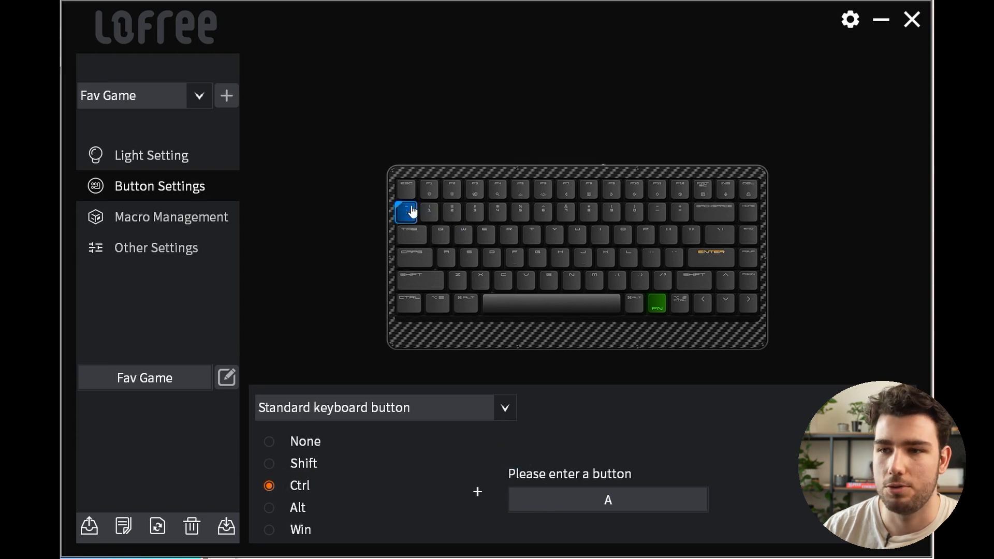
pyautogui.click(301, 530)
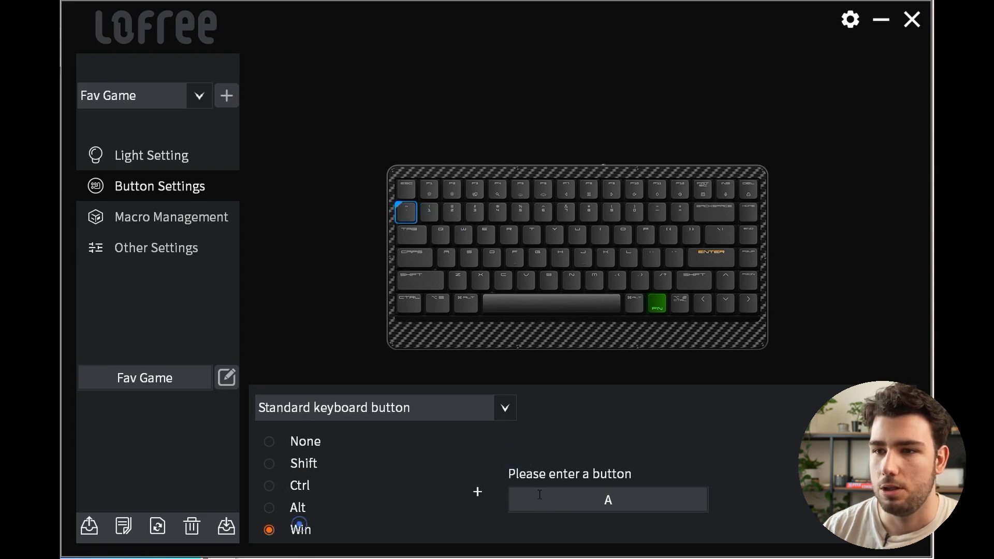
pyautogui.click(308, 442)
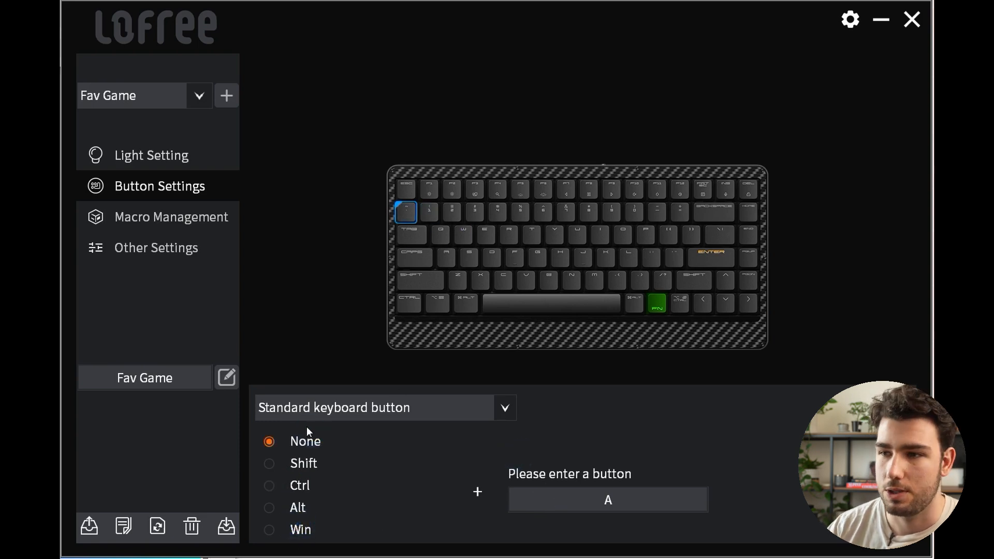
# Step: Clear the entered A from the key field, leaving Ctrl as the modifier with no key
pyautogui.click(620, 499)
pyautogui.click(748, 439)
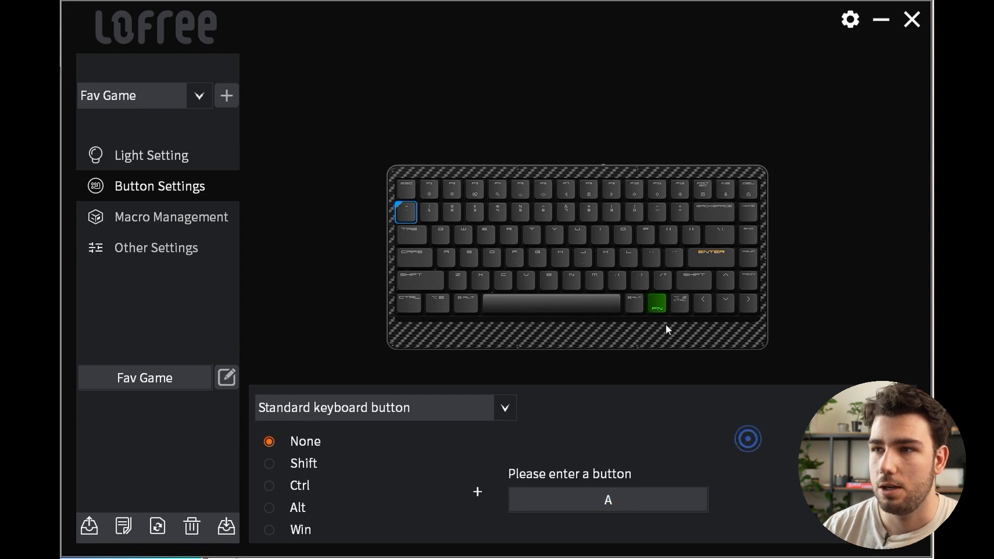
pyautogui.click(660, 305)
pyautogui.doubleClick(608, 499)
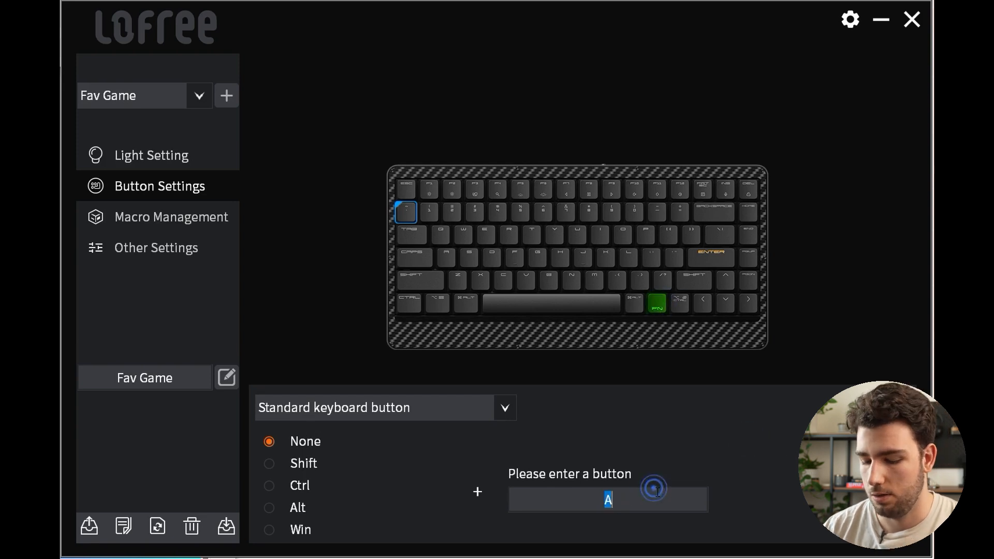
pyautogui.click(691, 449)
pyautogui.doubleClick(626, 503)
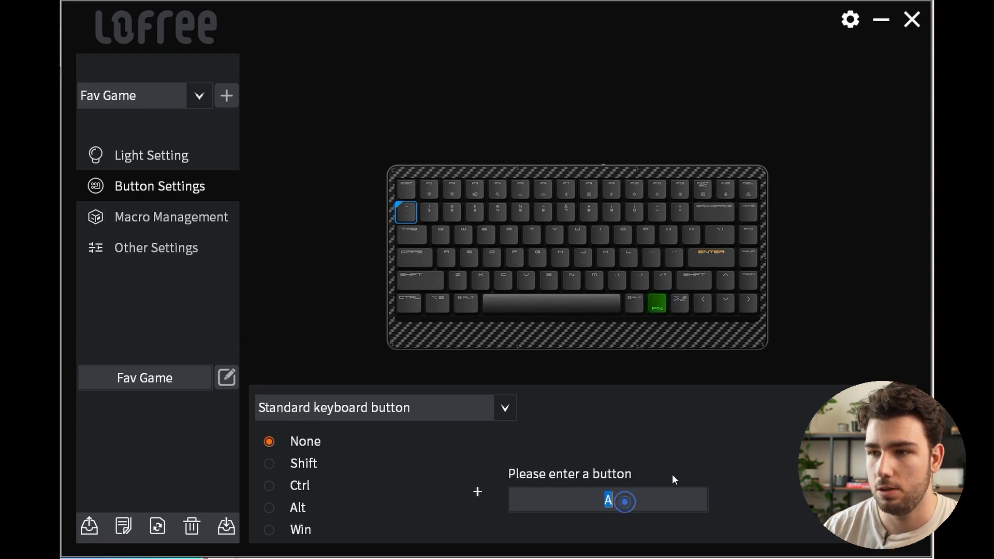
pyautogui.press('ctrl')
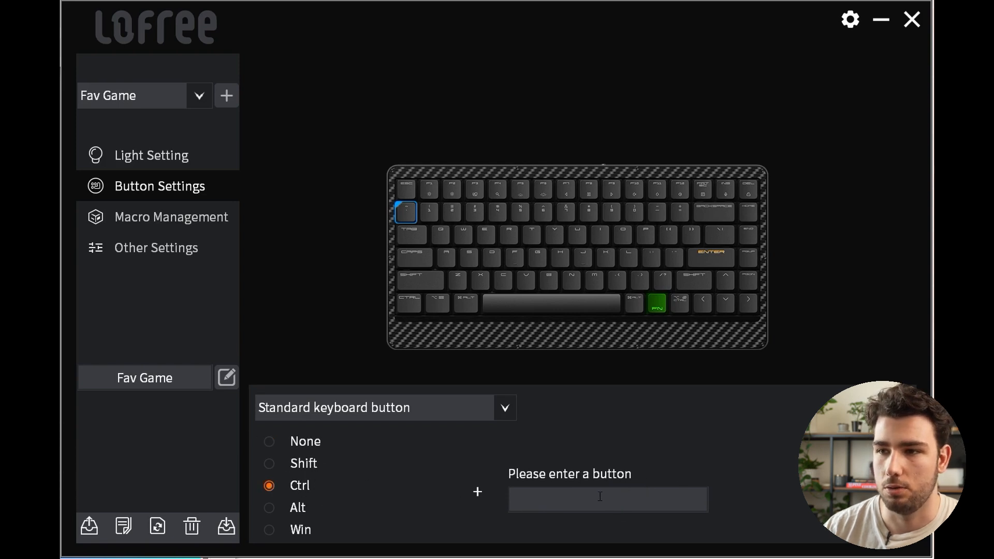
pyautogui.press('shift')
pyautogui.press('ctrl')
pyautogui.click(587, 508)
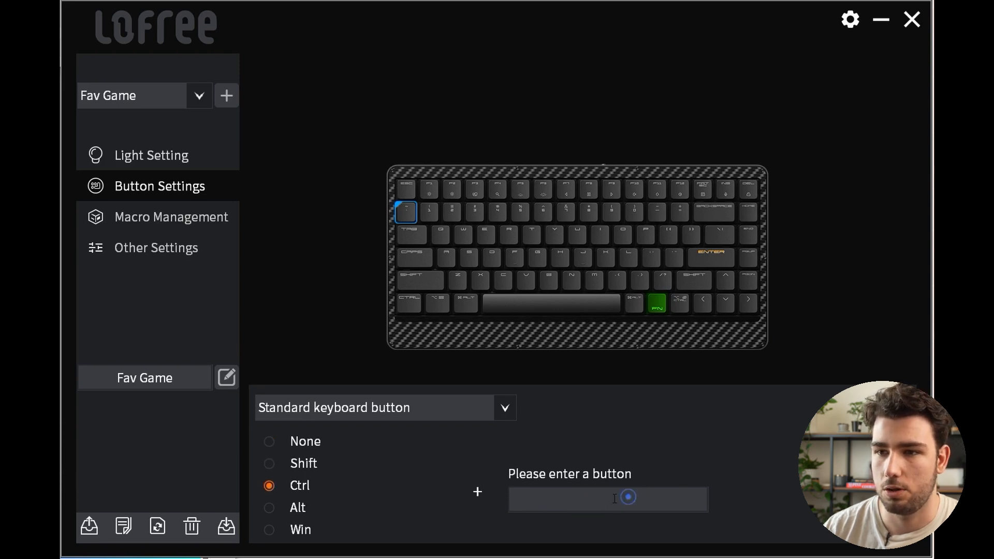
# Step: Review the multimedia functions for the ~ key, keeping Open Player
pyautogui.click(629, 497)
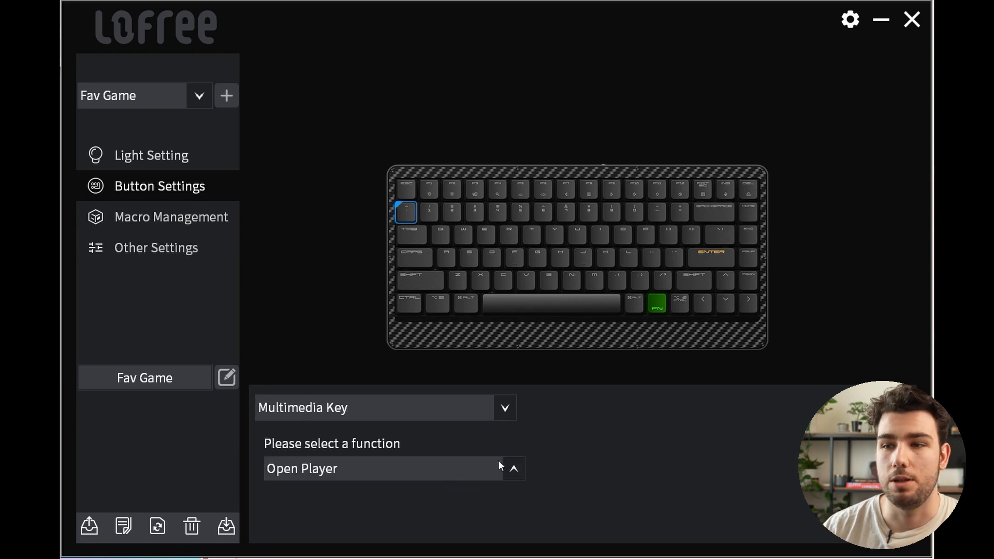
pyautogui.click(498, 461)
pyautogui.scroll(-2, 487, 502)
pyautogui.scroll(2, 487, 502)
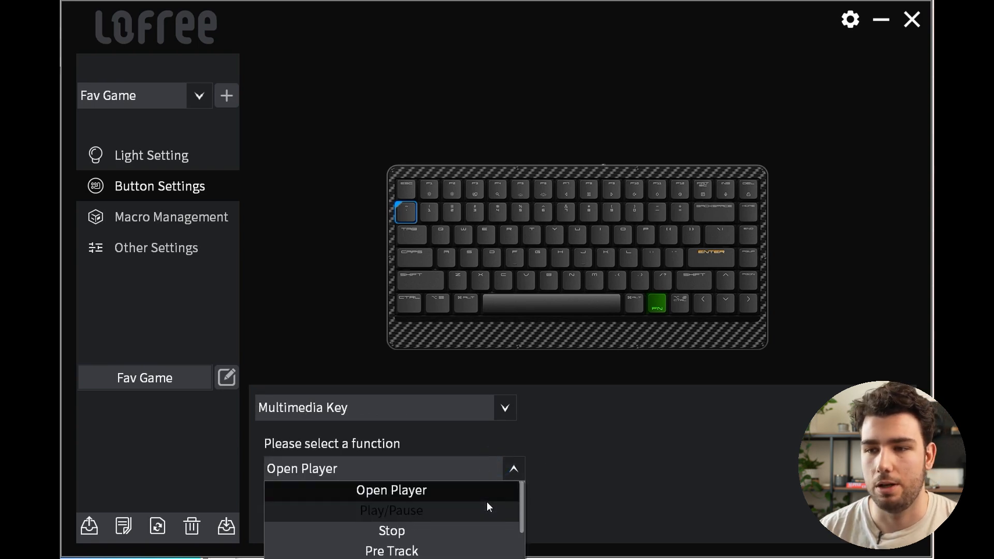
pyautogui.scroll(-2, 439, 517)
pyautogui.scroll(1, 435, 505)
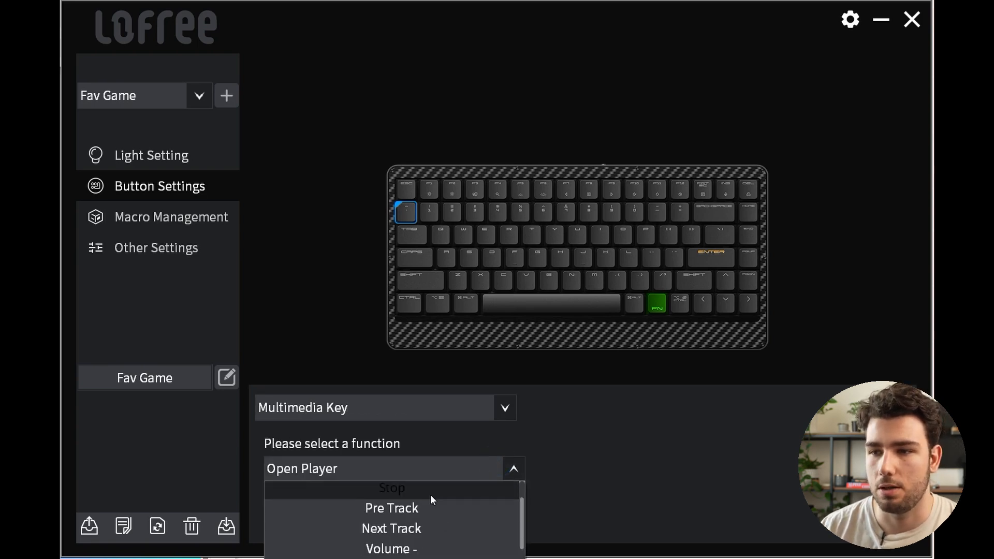
pyautogui.scroll(1, 430, 495)
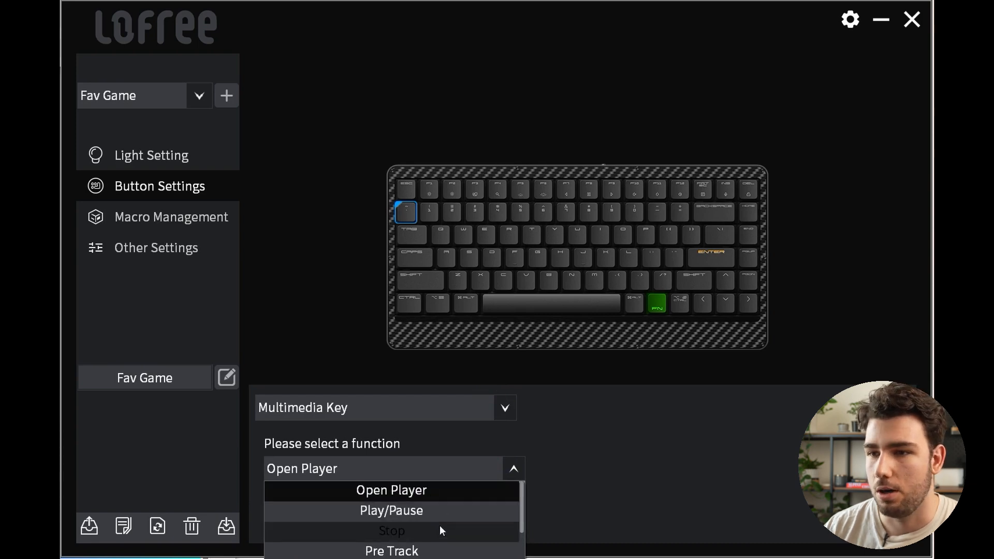
pyautogui.scroll(-2, 439, 525)
pyautogui.scroll(-2, 443, 509)
pyautogui.scroll(-2, 446, 516)
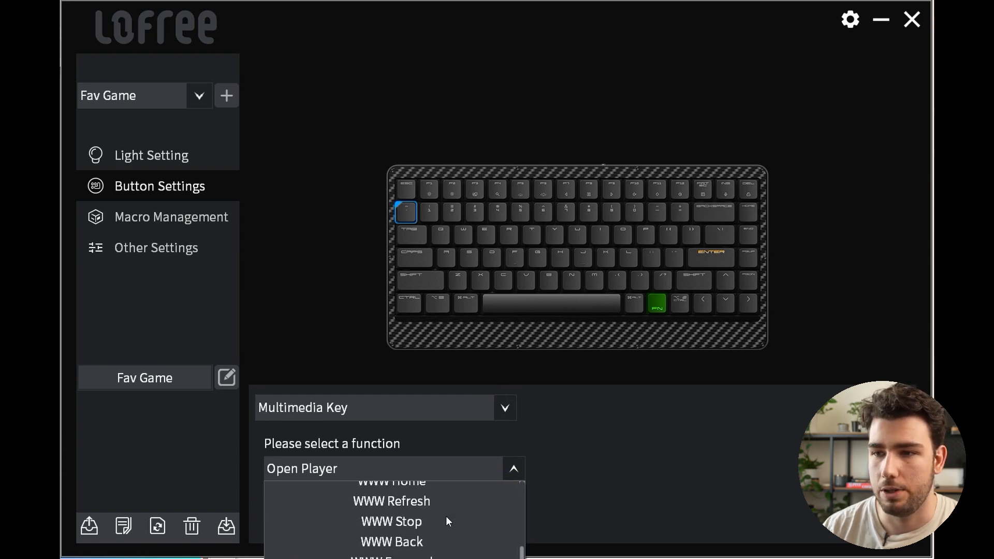
pyautogui.scroll(-1, 446, 516)
pyautogui.click(557, 432)
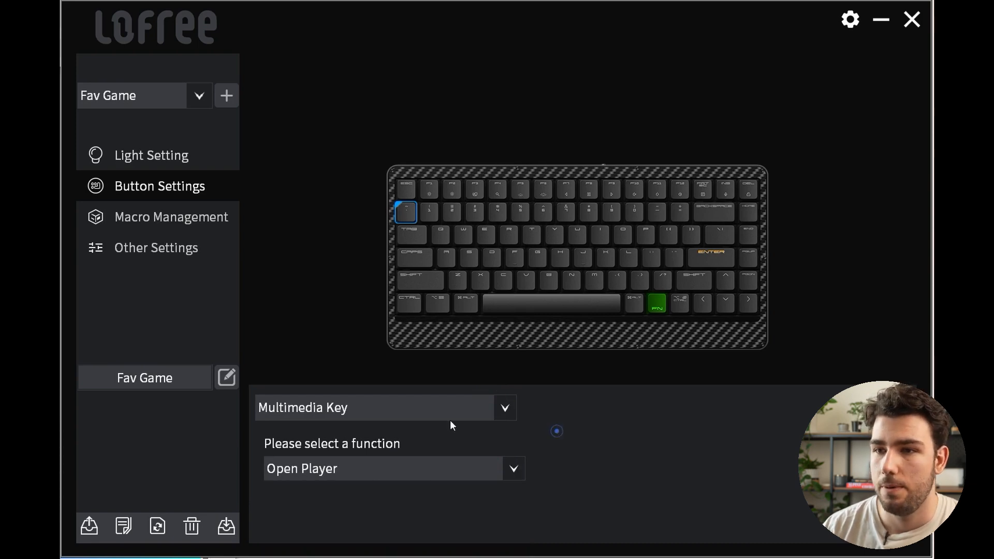
pyautogui.click(409, 411)
# Step: Set the ~ key to System Function with Power, then reopen the function types
pyautogui.click(424, 500)
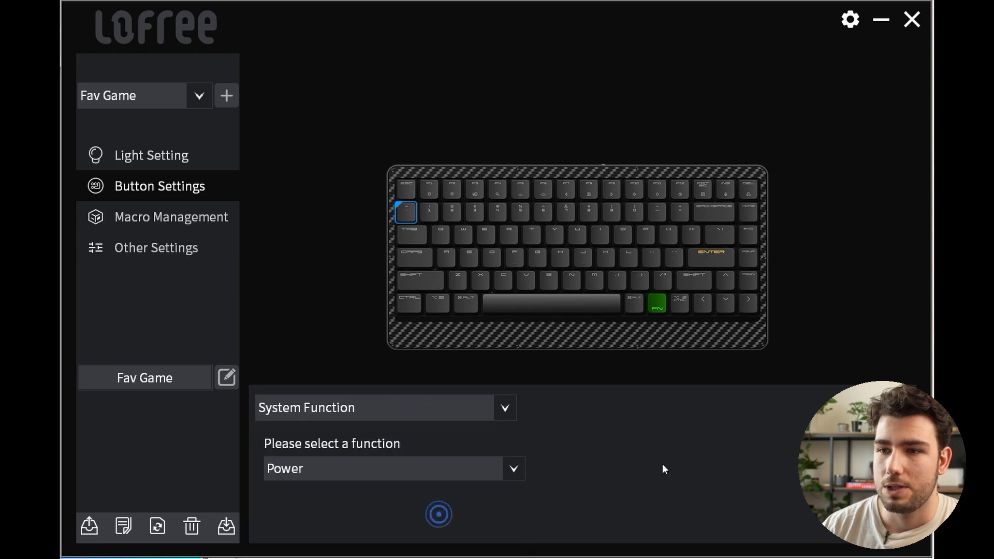
pyautogui.click(515, 467)
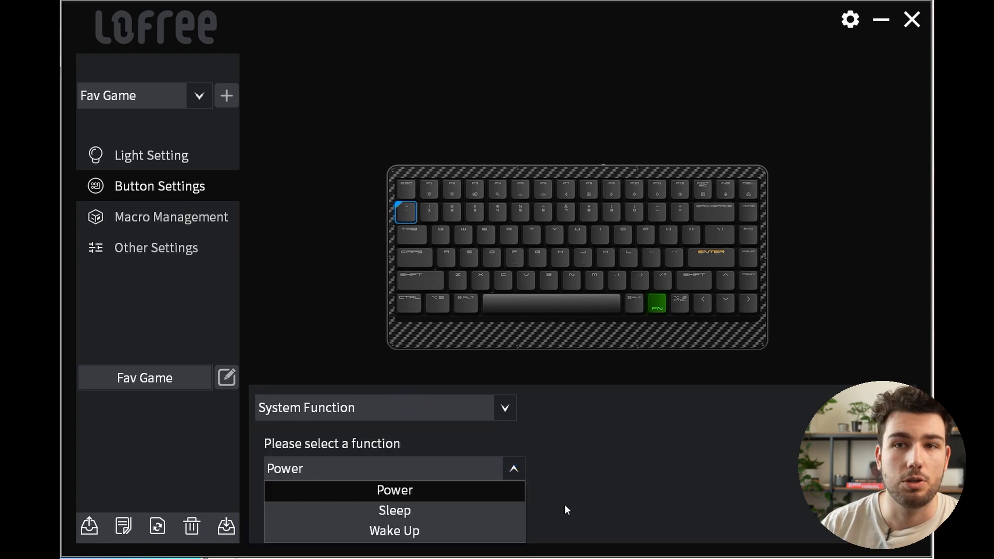
pyautogui.click(517, 468)
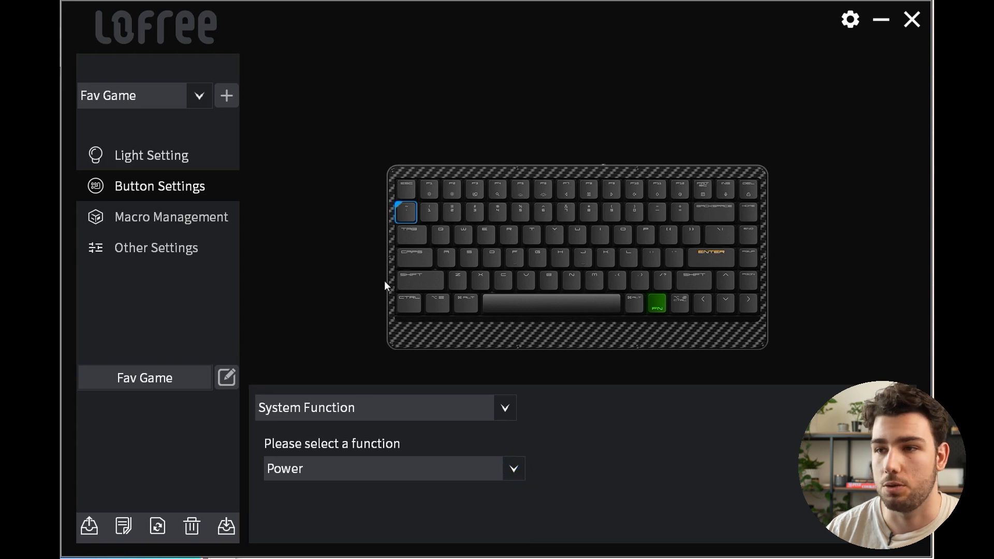
pyautogui.click(502, 409)
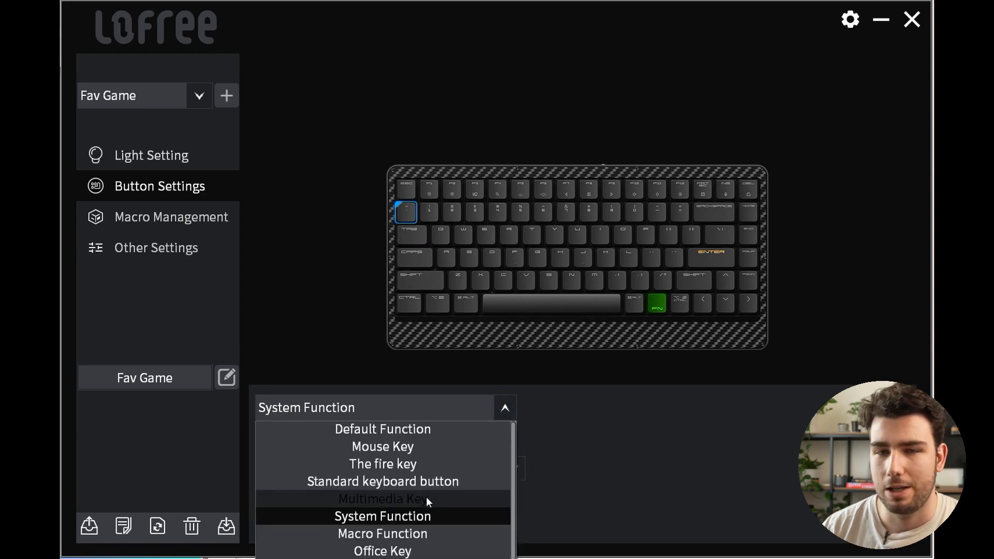
# Step: Set the ~ key to Macro Function and check the assignable macros, keeping Desktop L
pyautogui.click(470, 536)
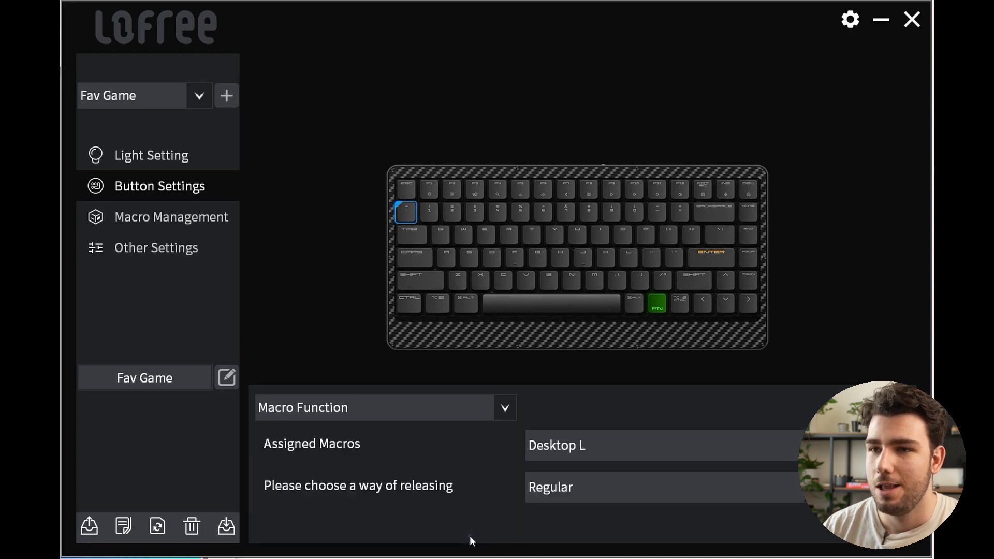
pyautogui.click(364, 409)
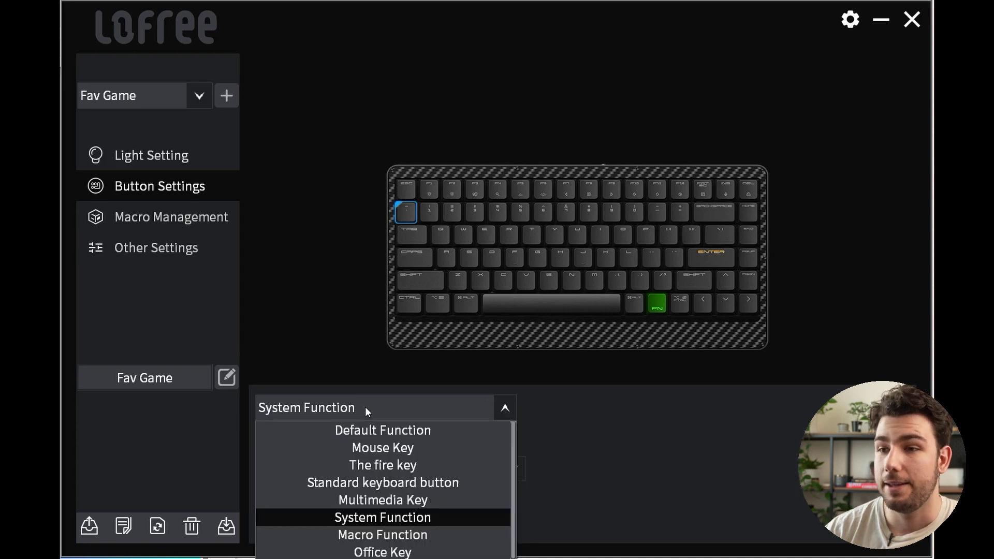
pyautogui.click(427, 538)
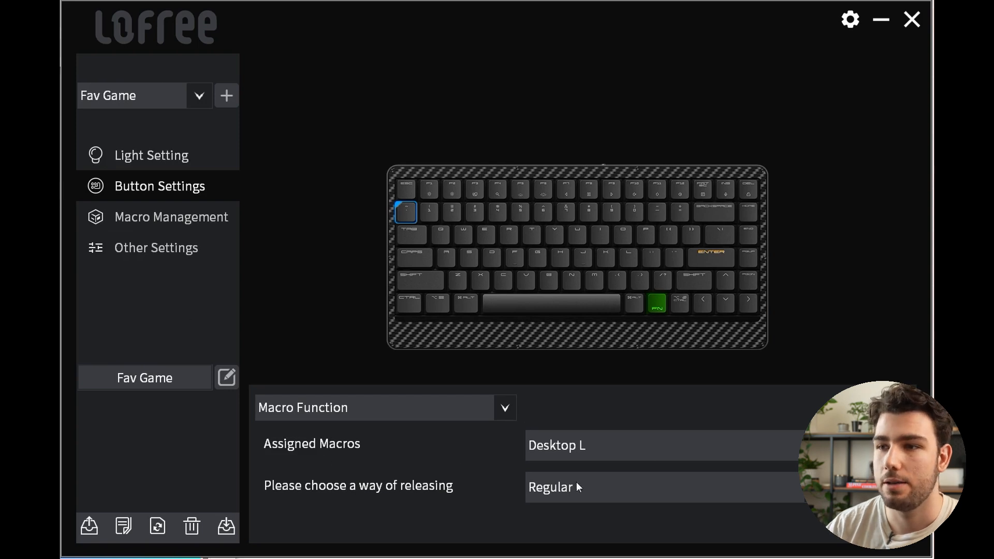
pyautogui.click(600, 445)
pyautogui.click(755, 469)
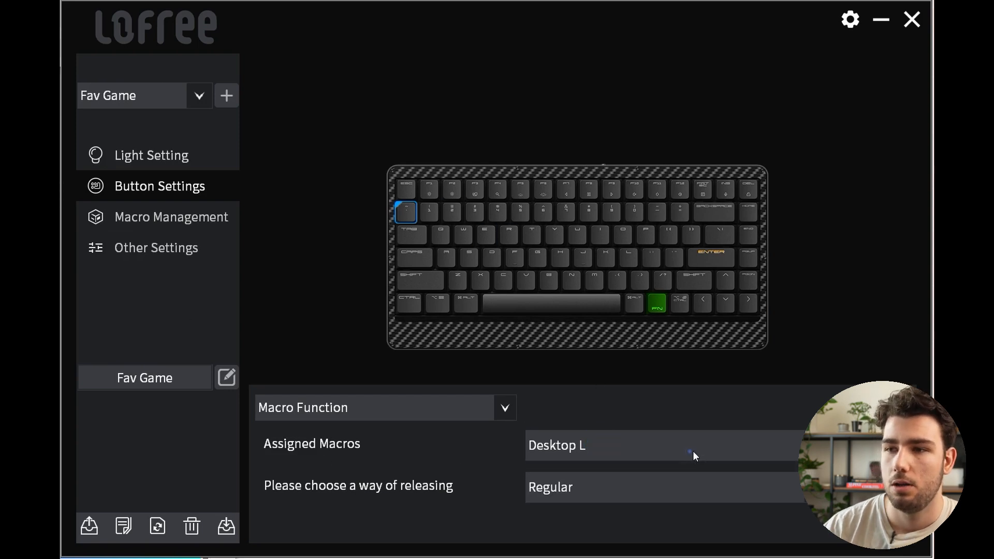
# Step: Switch the ~ key to Office Key with the Open function, reviewing the office function list
pyautogui.click(421, 456)
pyautogui.click(411, 407)
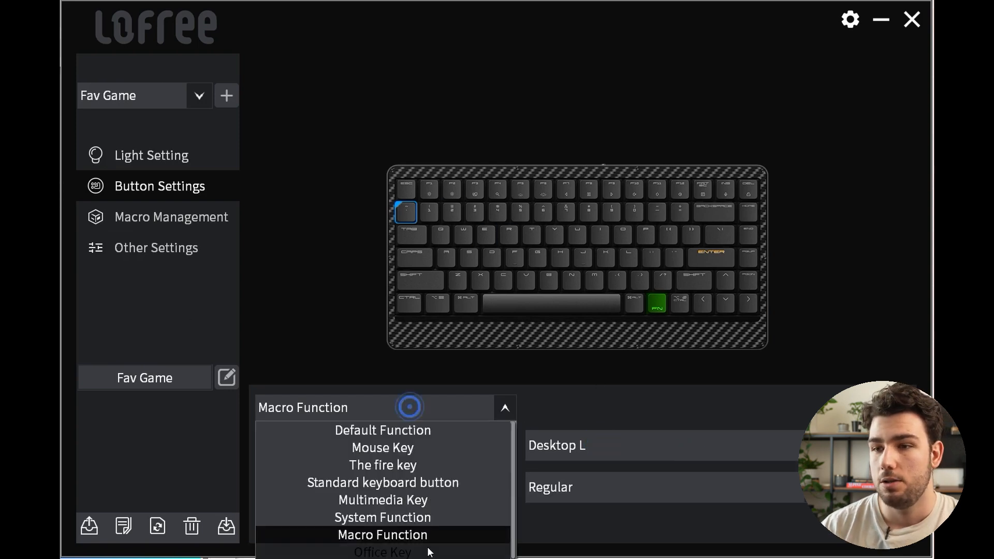
pyautogui.click(428, 551)
pyautogui.click(388, 468)
pyautogui.scroll(-3, 441, 489)
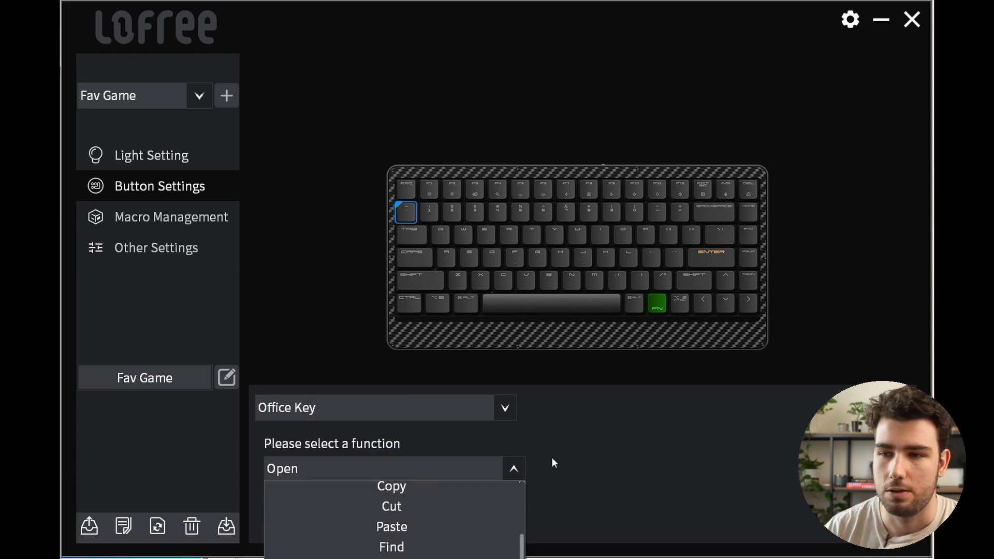
pyautogui.click(493, 465)
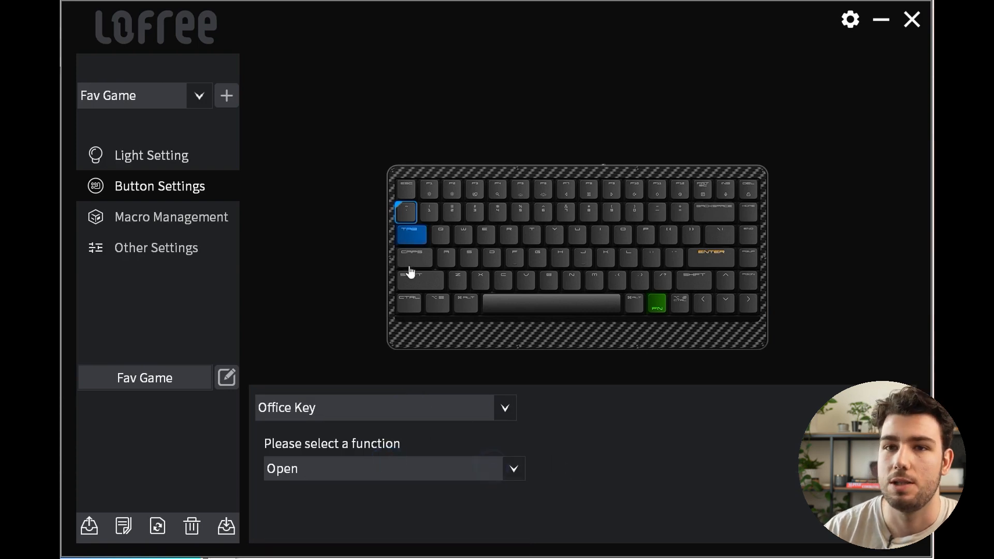
pyautogui.click(412, 235)
pyautogui.click(501, 470)
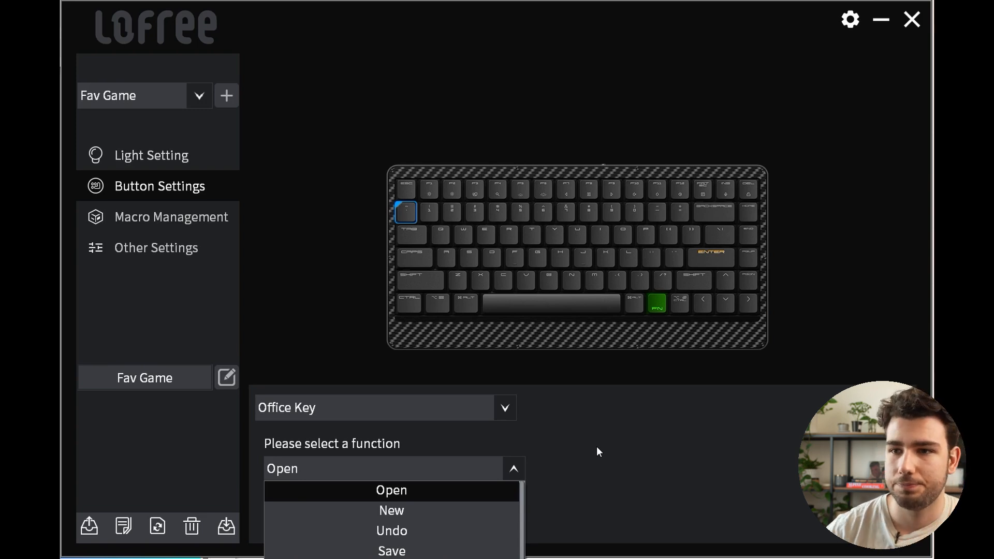
pyautogui.click(392, 417)
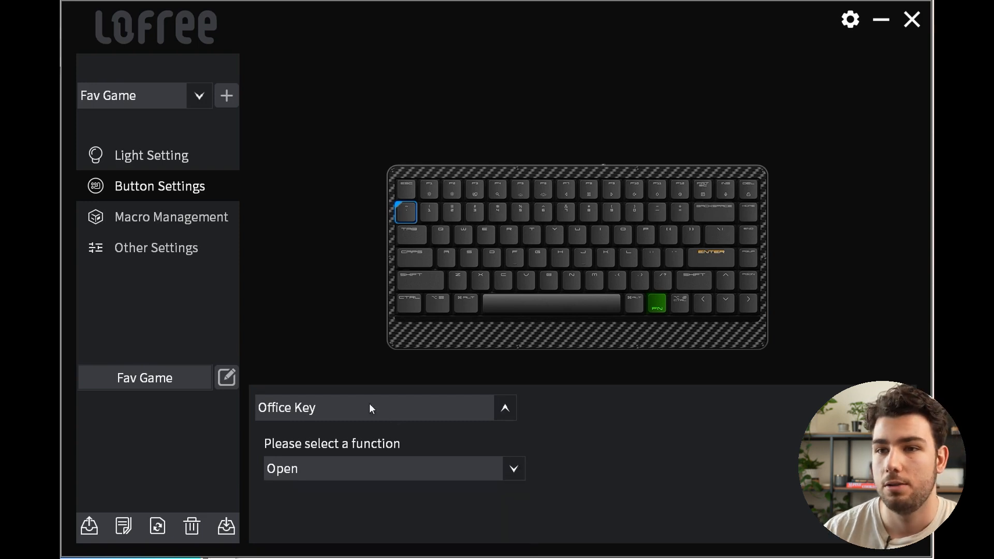
pyautogui.click(370, 407)
pyautogui.doubleClick(180, 378)
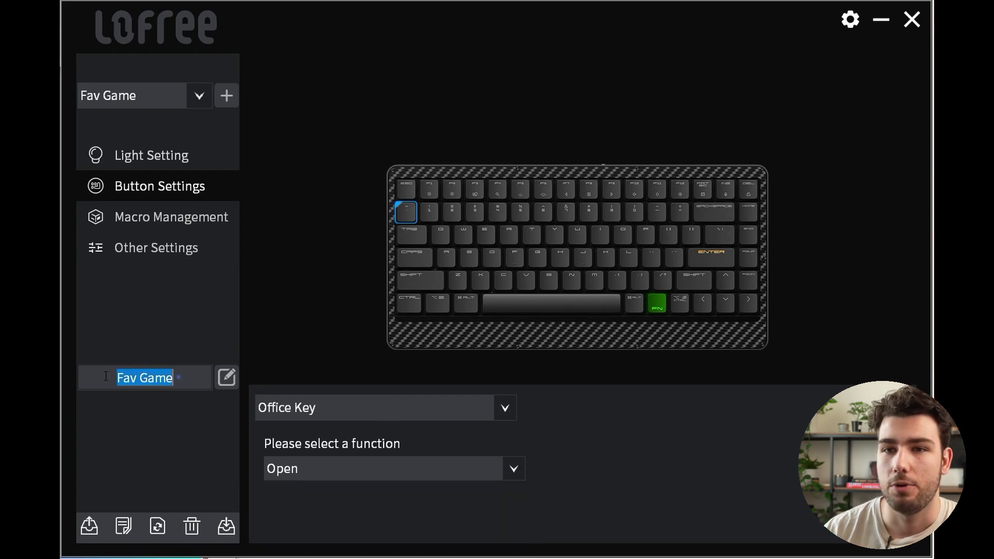
pyautogui.click(358, 419)
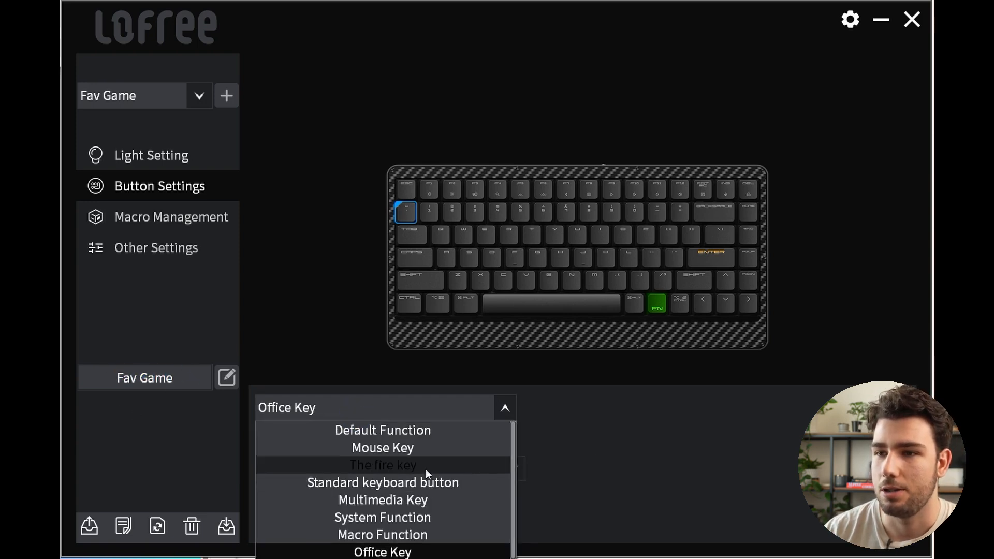
# Step: Make the ~ key a fire key sending 20 keys at interval 50, then go to Macro Management
pyautogui.click(411, 464)
pyautogui.click(698, 467)
pyautogui.doubleClick(523, 477)
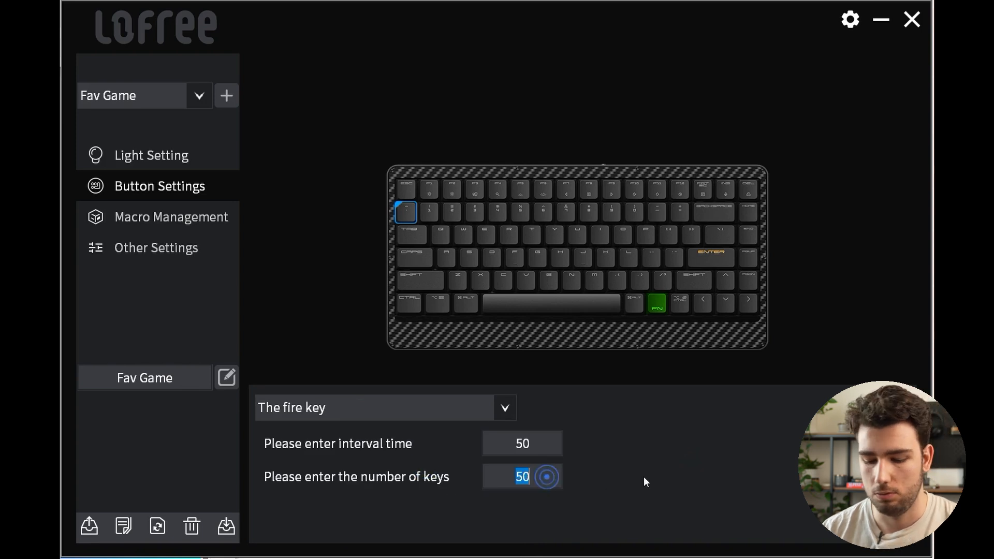
pyautogui.write('20')
pyautogui.click(683, 440)
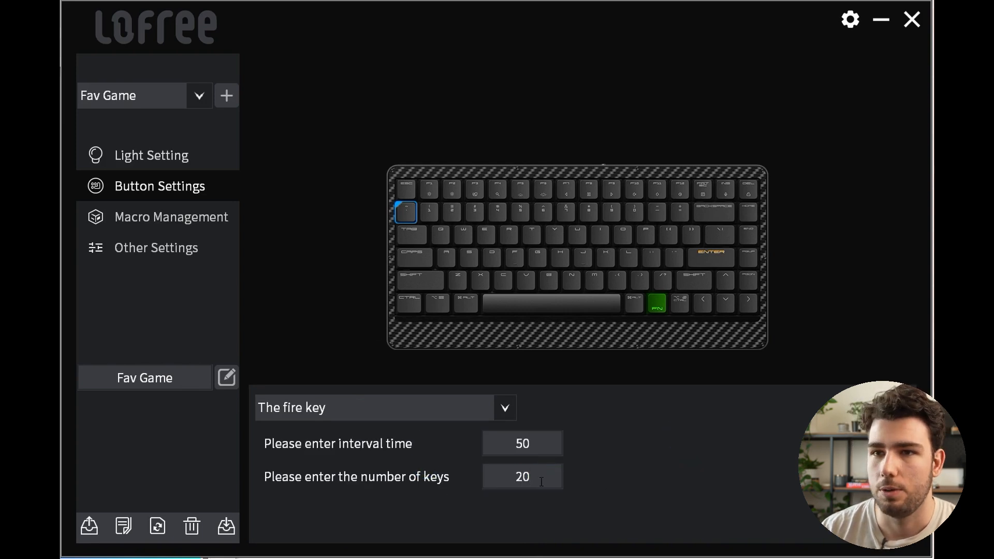
pyautogui.click(171, 217)
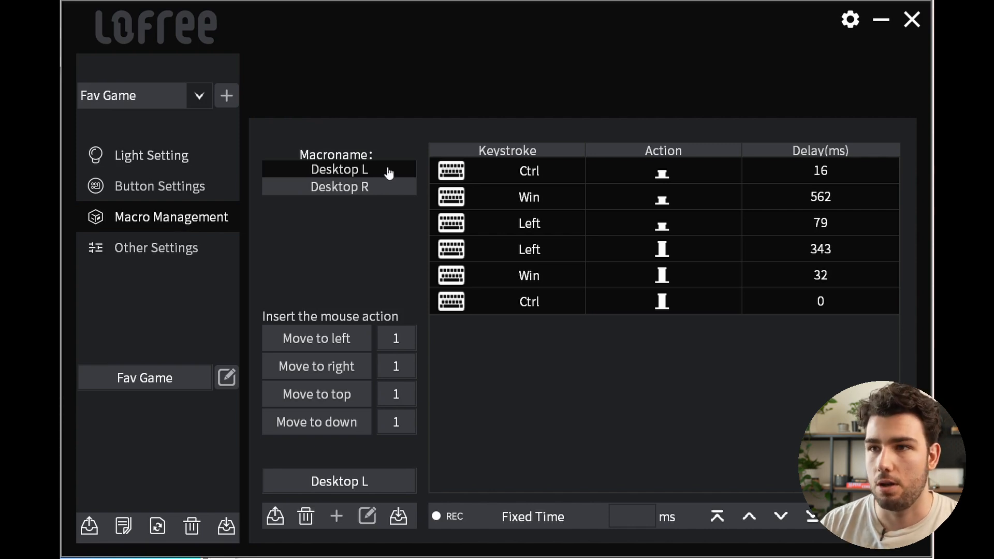
pyautogui.click(372, 170)
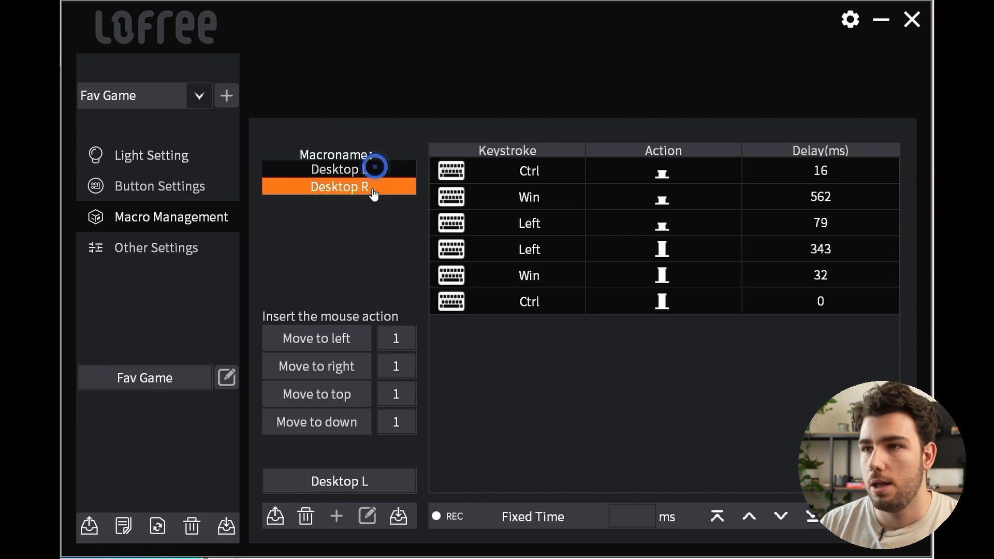
pyautogui.click(340, 187)
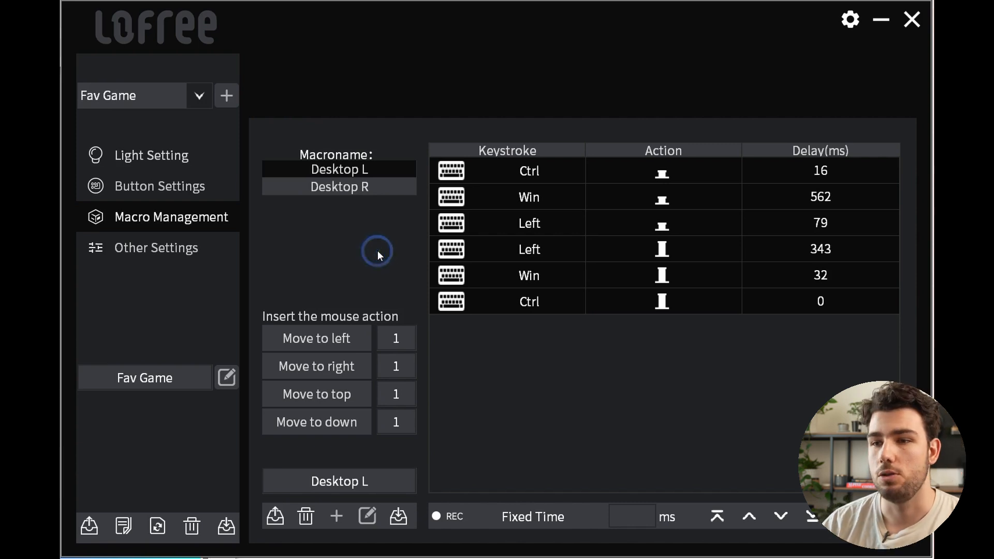
# Step: Add a new macro and confirm it
pyautogui.click(337, 516)
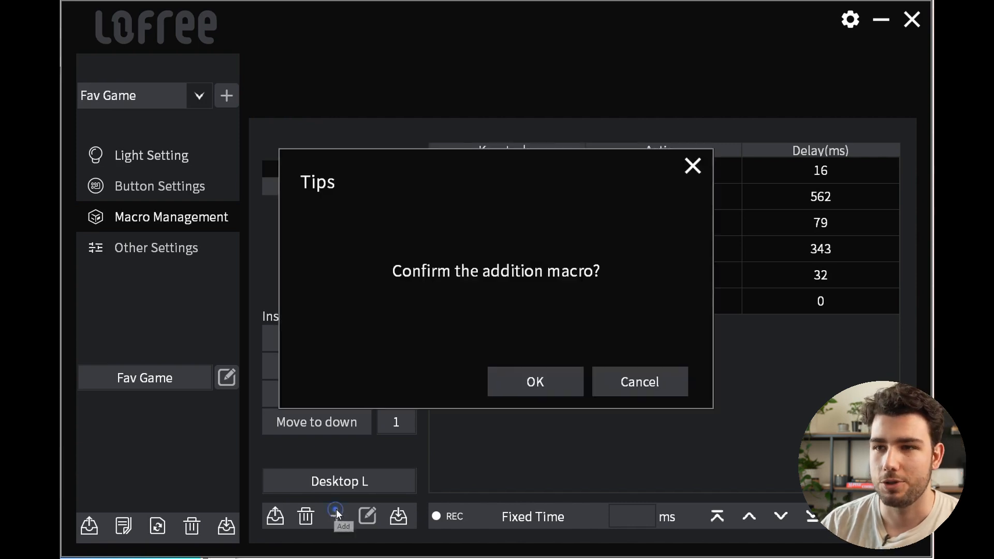
pyautogui.click(547, 386)
pyautogui.click(547, 384)
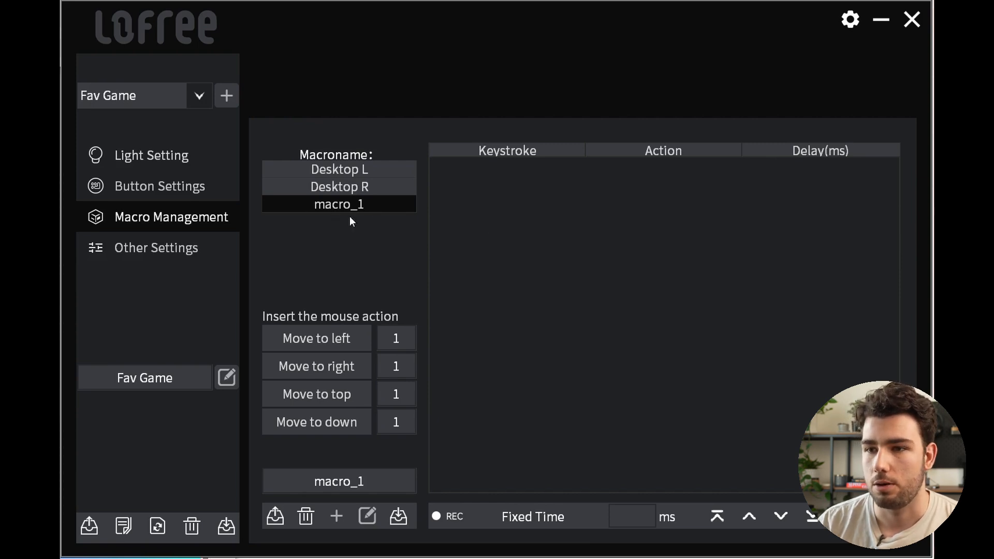
# Step: Rename macro_1 to Game Combo
pyautogui.doubleClick(383, 479)
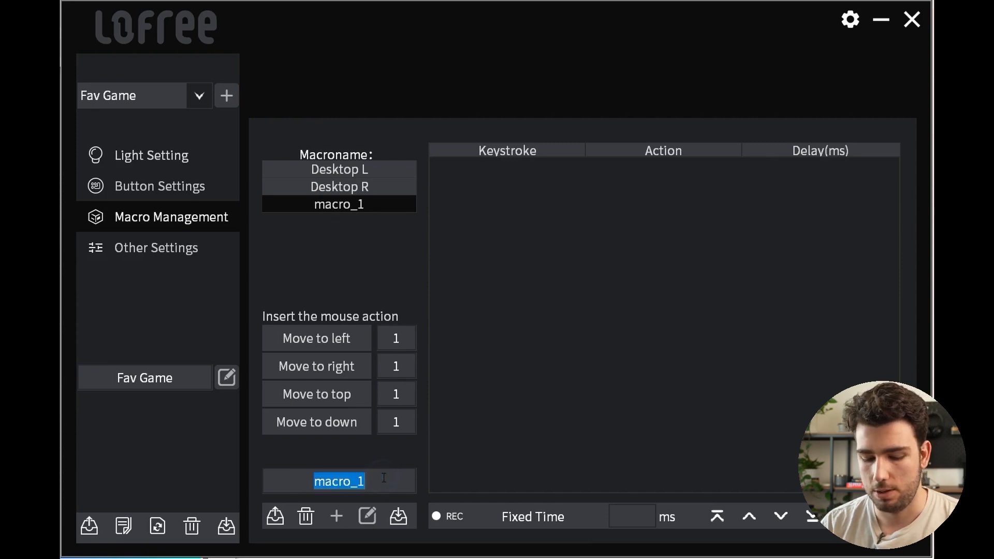
pyautogui.write('Game COmbo')
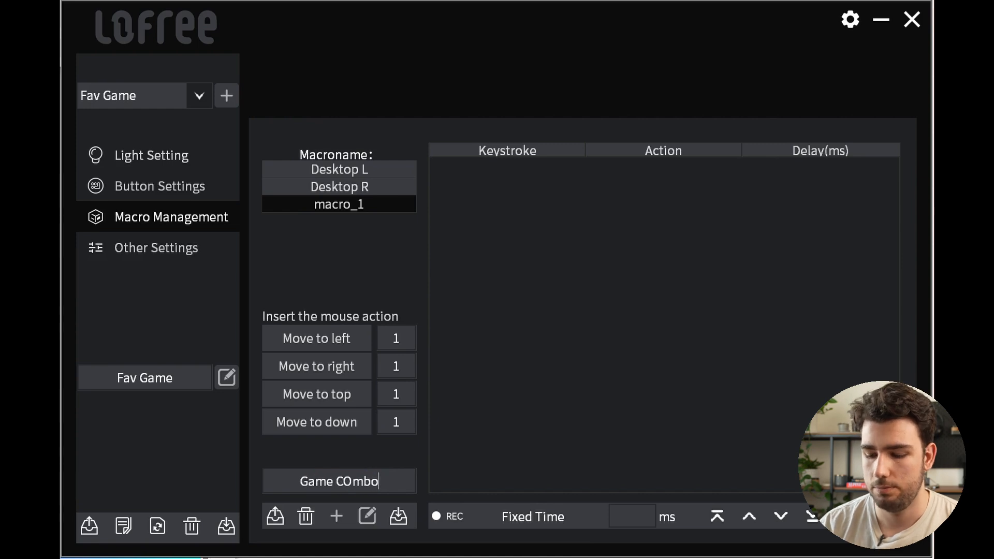
pyautogui.press('BackSpace')
pyautogui.press('BackSpace')
pyautogui.press('BackSpace')
pyautogui.press('BackSpace')
pyautogui.write('om')
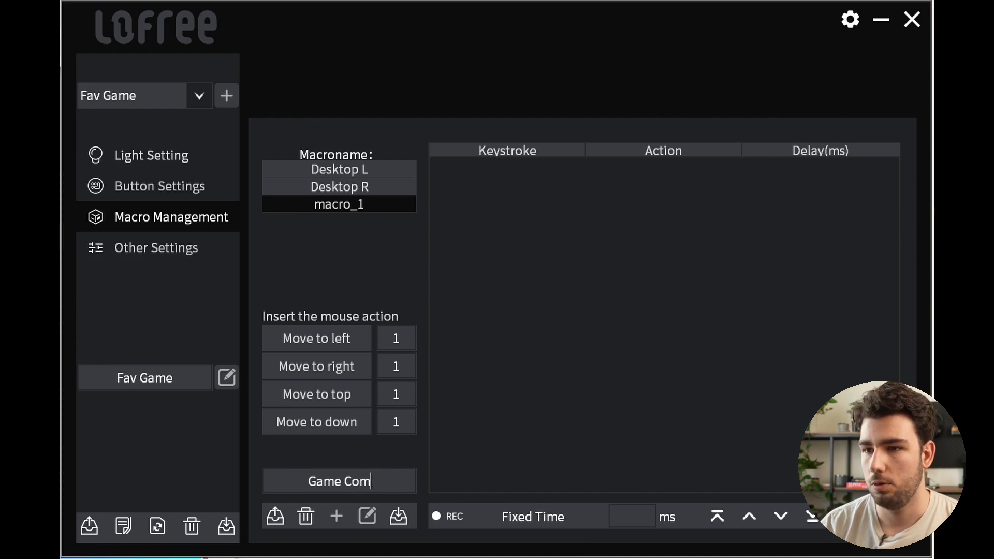
pyautogui.write('bo')
pyautogui.click(367, 516)
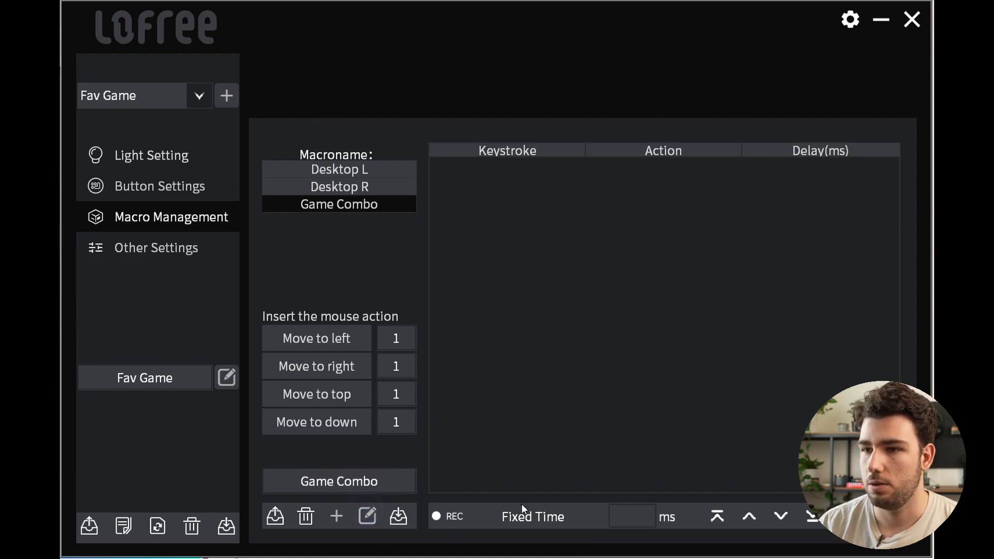
# Step: Start recording and press keys 1 through 6 into the Game Combo macro
pyautogui.click(451, 517)
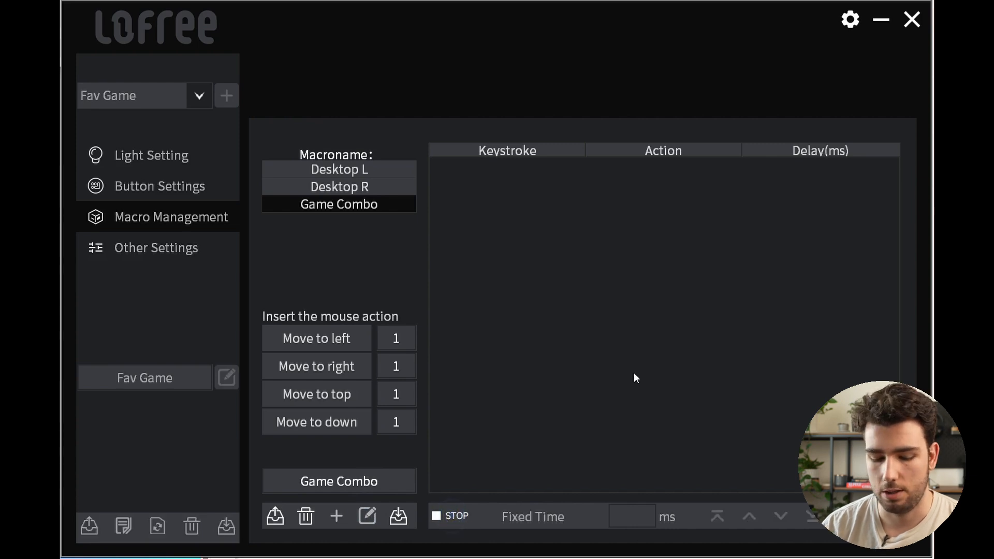
pyautogui.press('1')
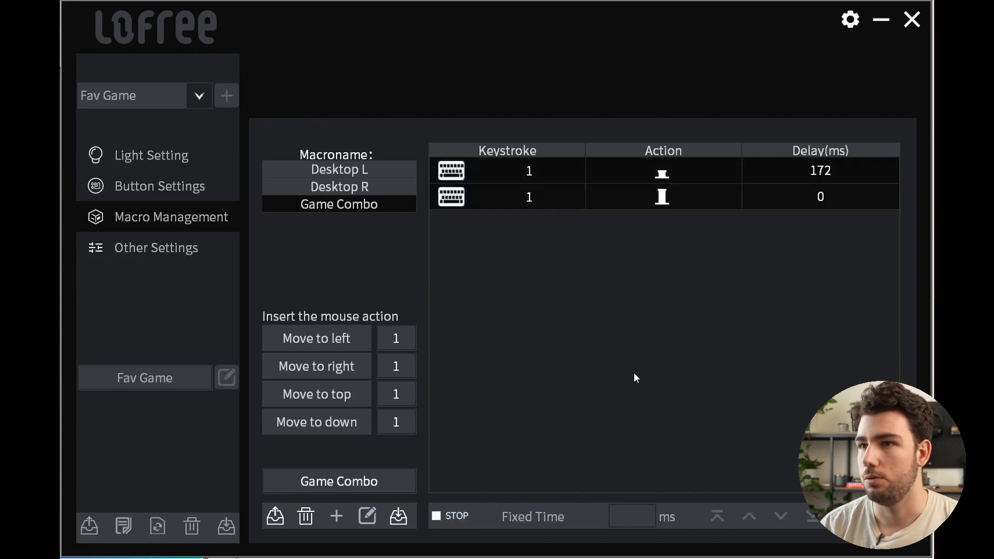
pyautogui.press('2')
pyautogui.press('3')
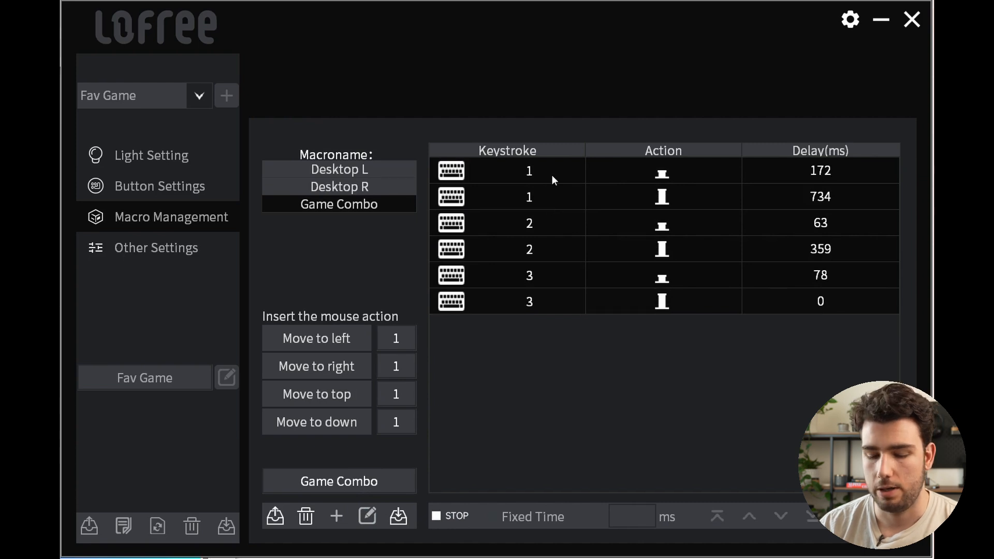
pyautogui.press('4')
pyautogui.press('5')
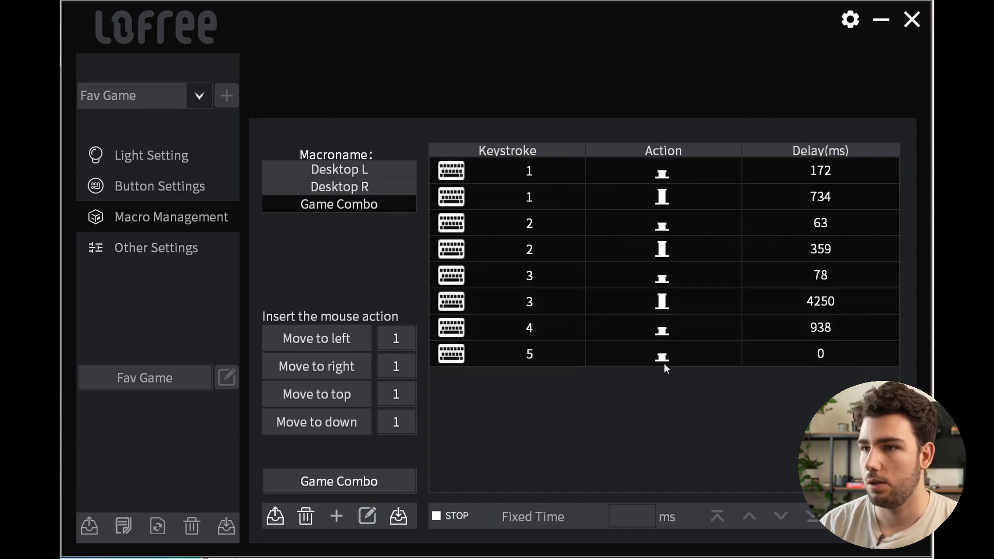
pyautogui.press('6')
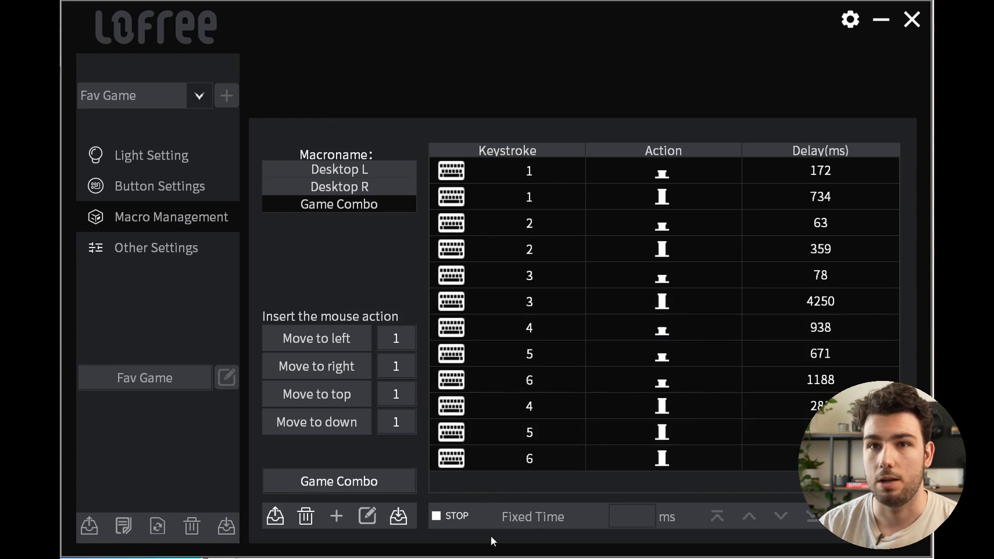
# Step: Record left and right mouse clicks into the macro, then stop recording
pyautogui.click(437, 517)
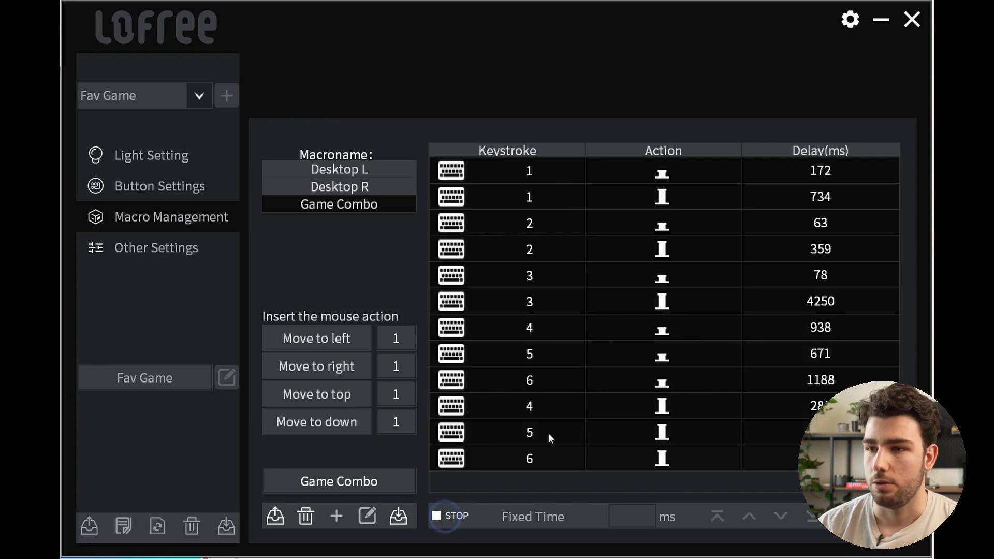
pyautogui.click(602, 477)
pyautogui.rightClick(582, 470)
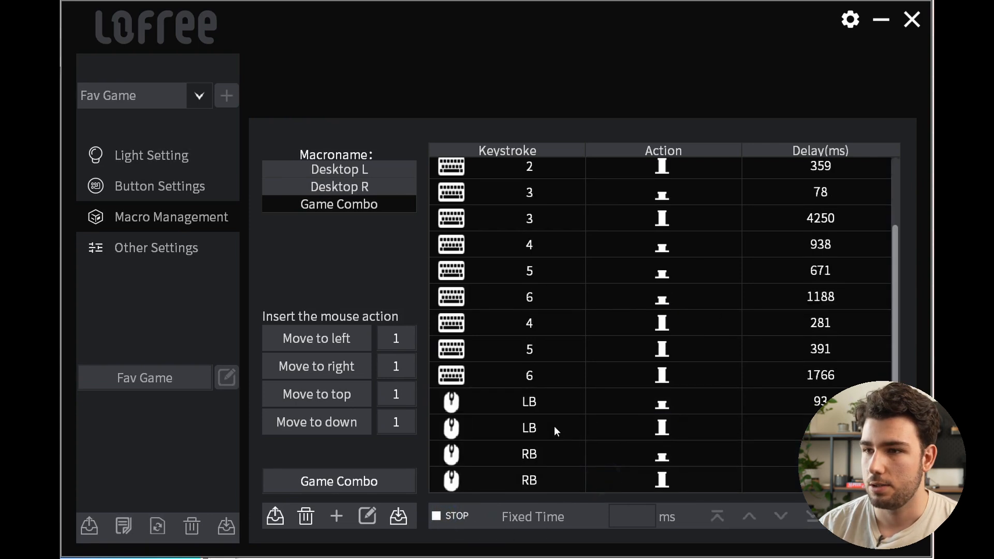
pyautogui.click(555, 427)
pyautogui.rightClick(554, 427)
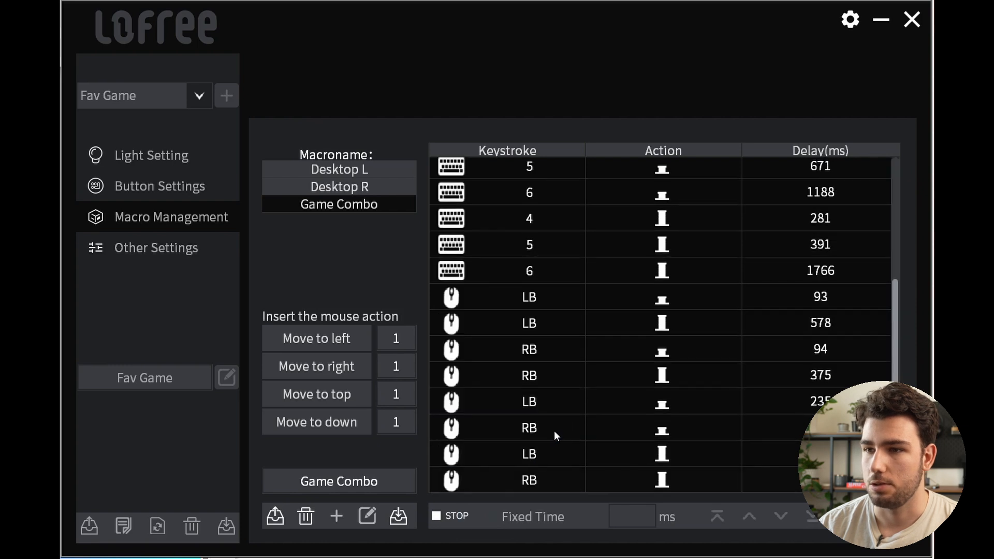
pyautogui.click(438, 517)
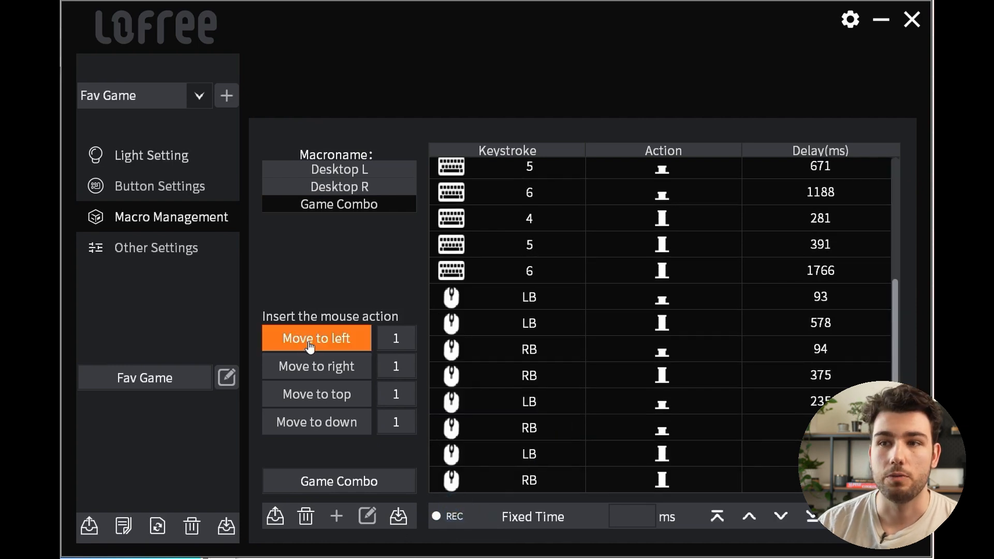
pyautogui.scroll(5, 582, 311)
# Step: Review the recorded steps, including the key 4 release, first left click and key 1 release
pyautogui.click(621, 384)
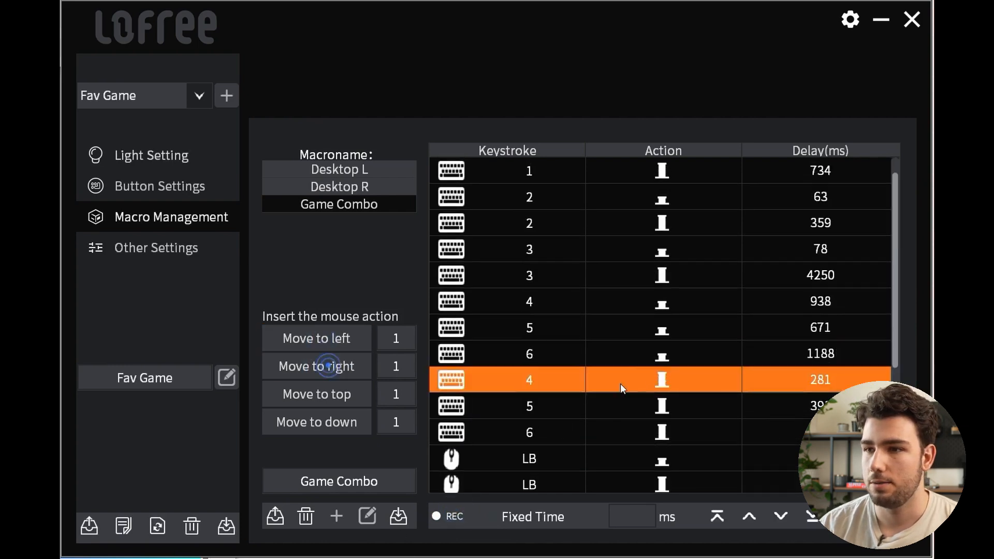
pyautogui.scroll(-5, 615, 393)
pyautogui.scroll(-3, 616, 393)
pyautogui.click(614, 245)
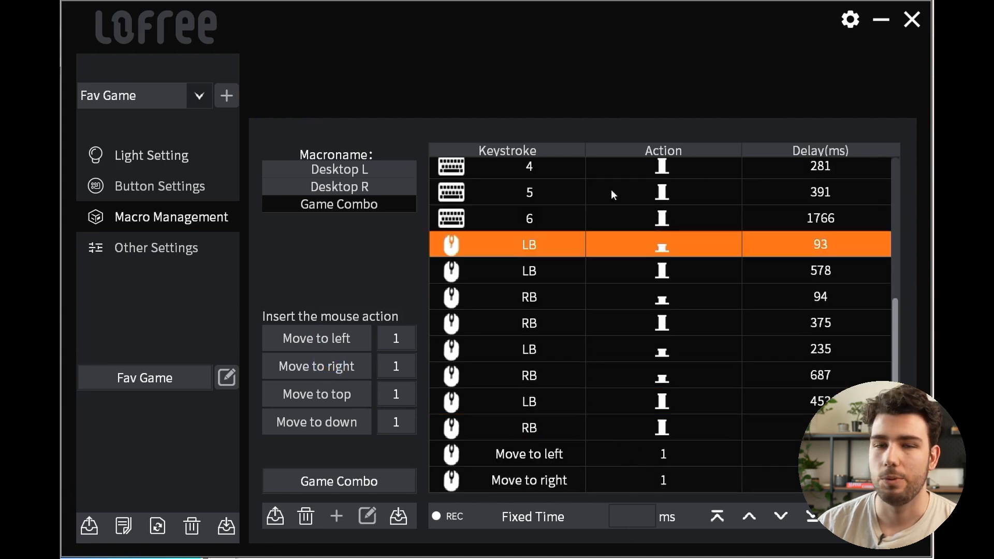
pyautogui.click(614, 192)
pyautogui.click(695, 297)
pyautogui.click(672, 271)
pyautogui.scroll(5, 676, 280)
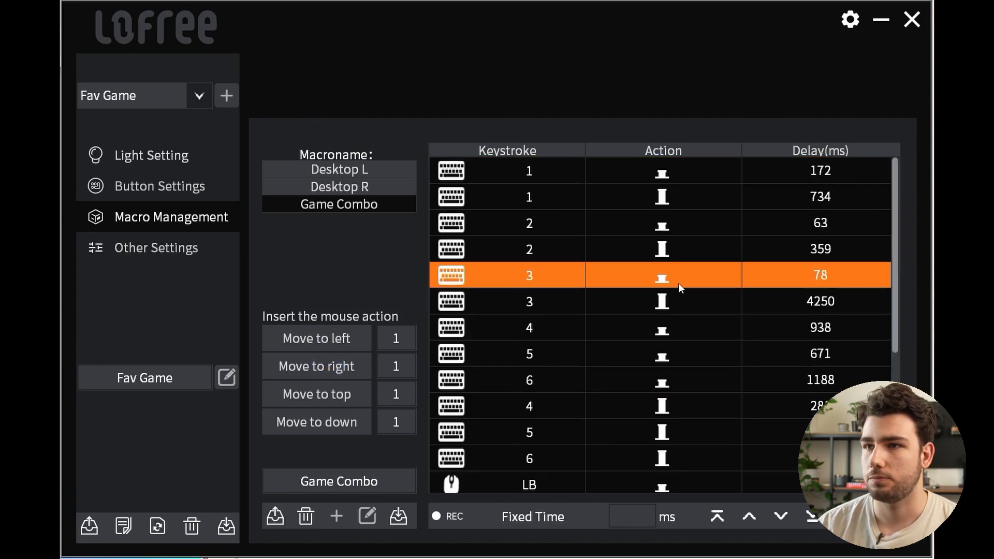
pyautogui.click(472, 197)
pyautogui.click(570, 275)
pyautogui.click(482, 197)
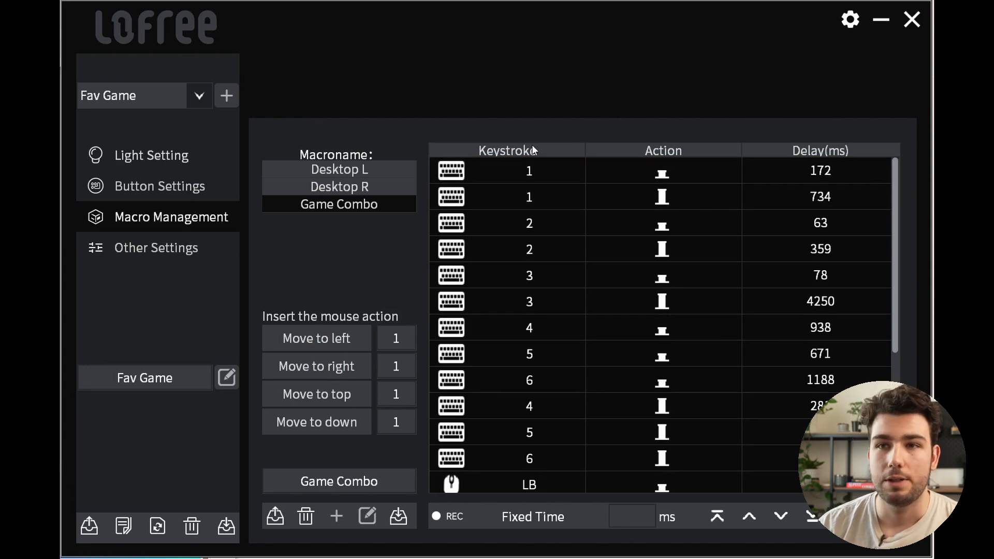
pyautogui.scroll(-4, 536, 233)
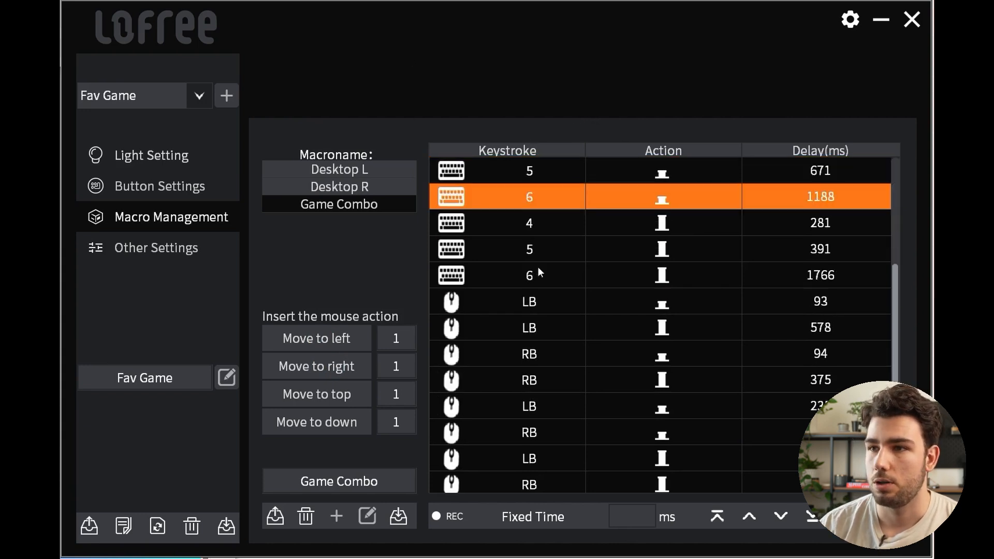
pyautogui.scroll(-1, 532, 296)
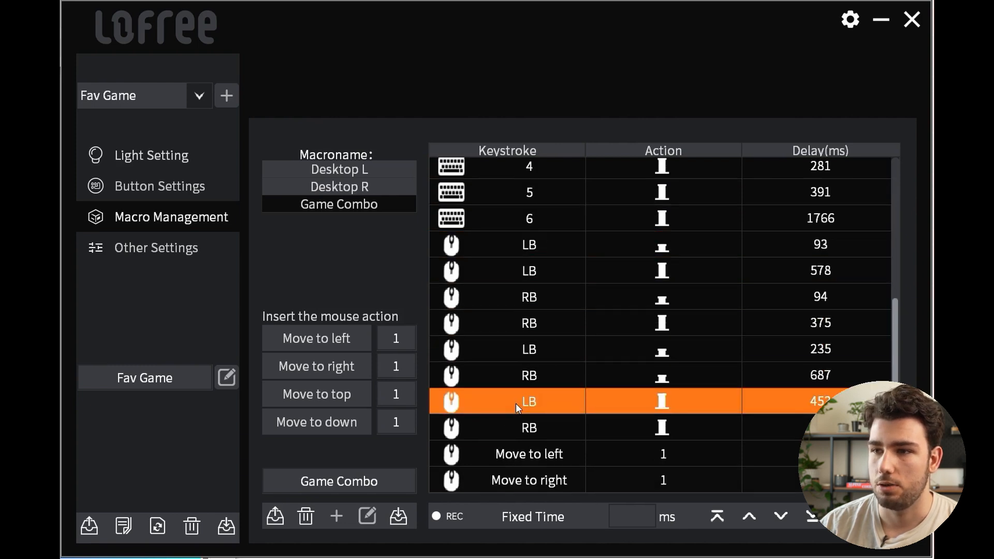
pyautogui.scroll(5, 711, 310)
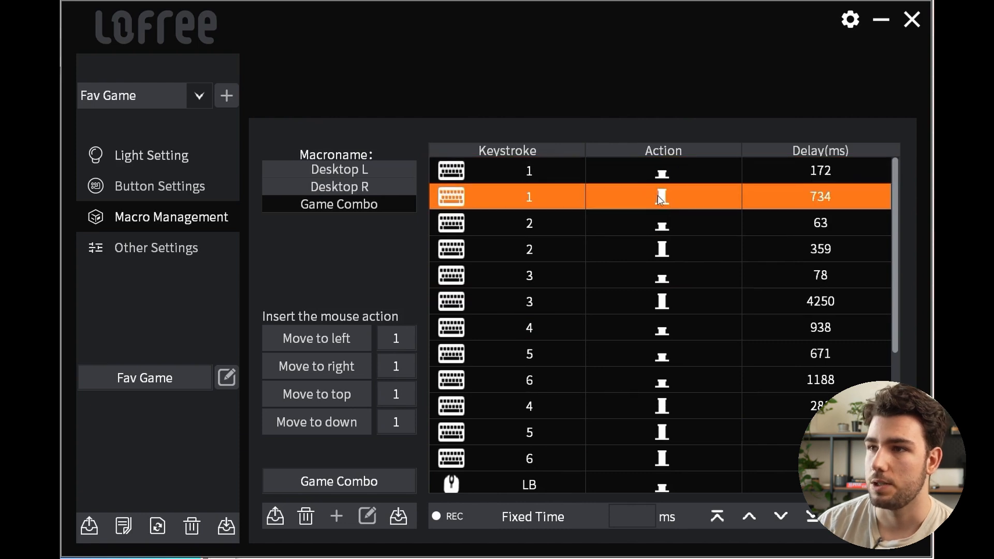
pyautogui.scroll(-1, 672, 203)
pyautogui.scroll(1, 672, 202)
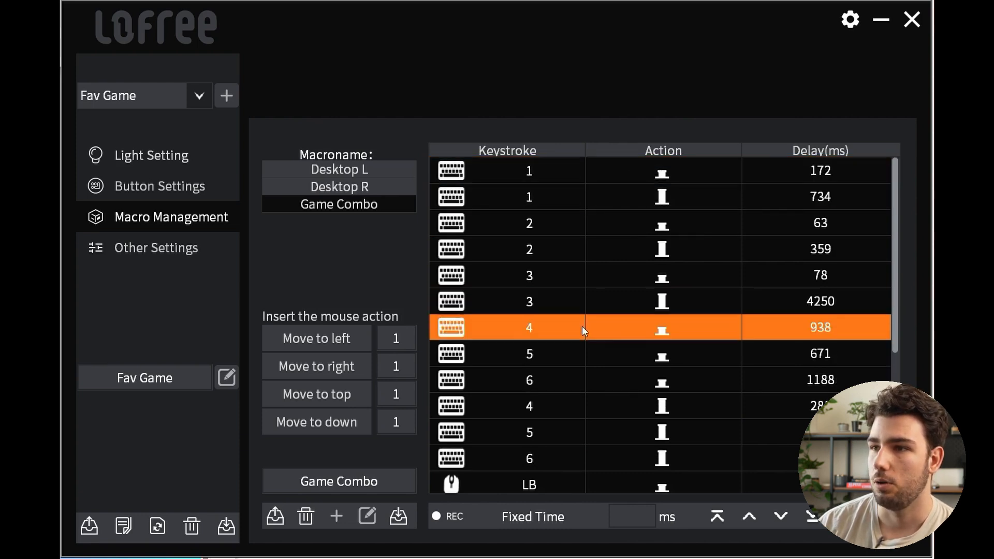
pyautogui.scroll(-4, 582, 326)
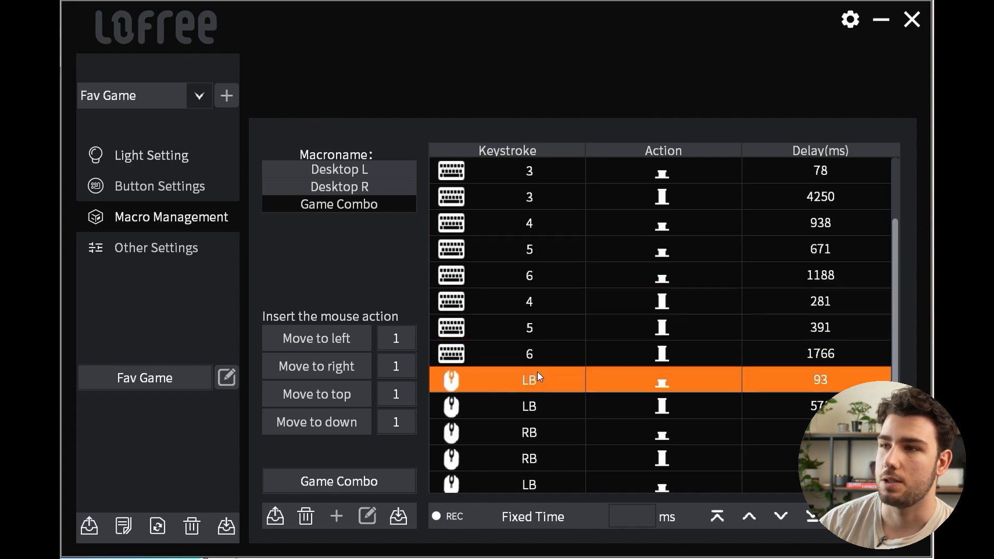
pyautogui.scroll(-5, 536, 377)
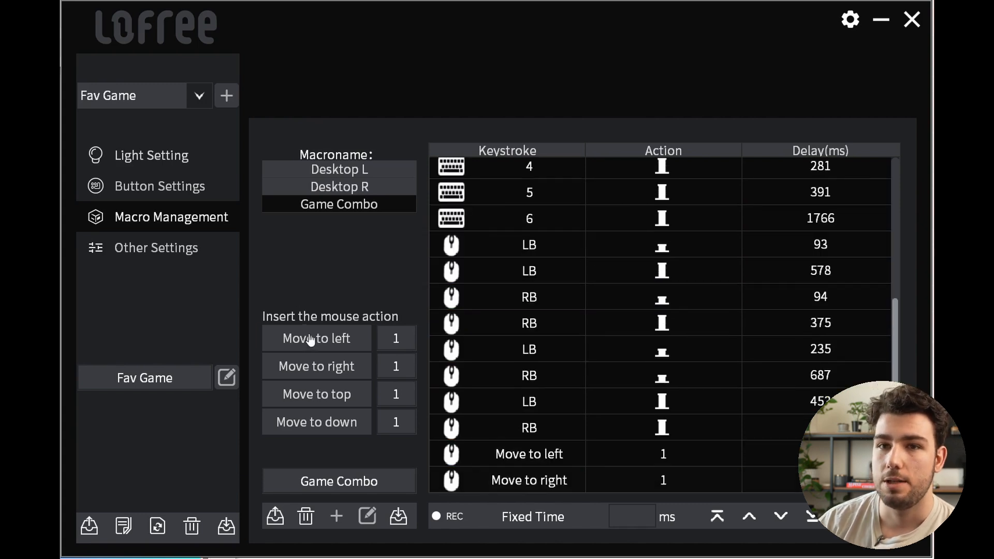
pyautogui.click(642, 457)
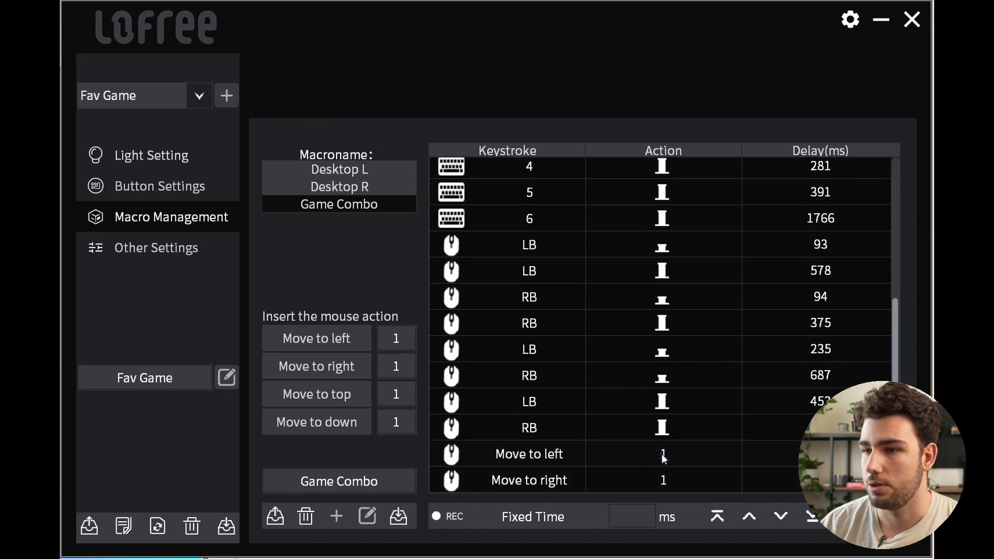
pyautogui.rightClick(663, 454)
pyautogui.click(631, 457)
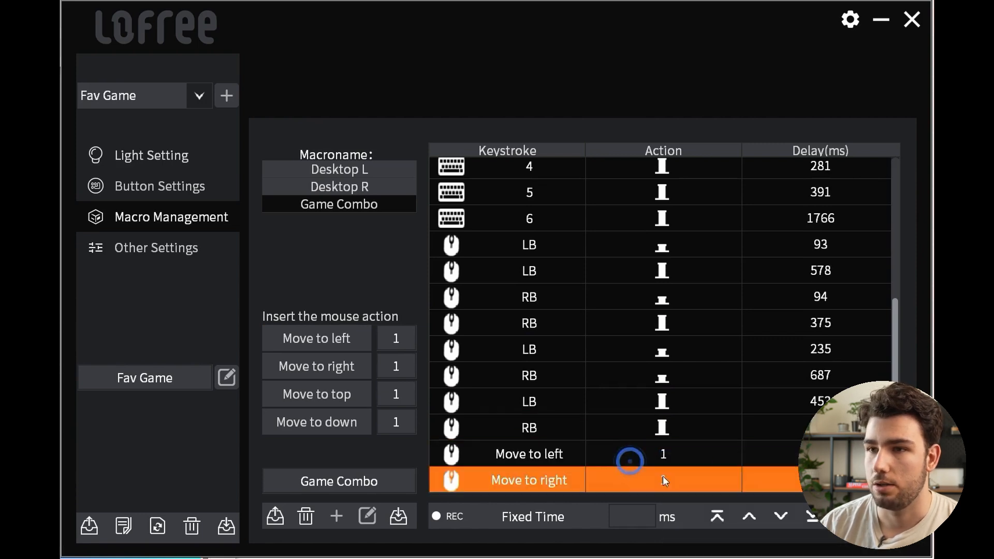
# Step: Add a move-left step of 50 to Game Combo and start editing the first 172 ms delay
pyautogui.doubleClick(396, 338)
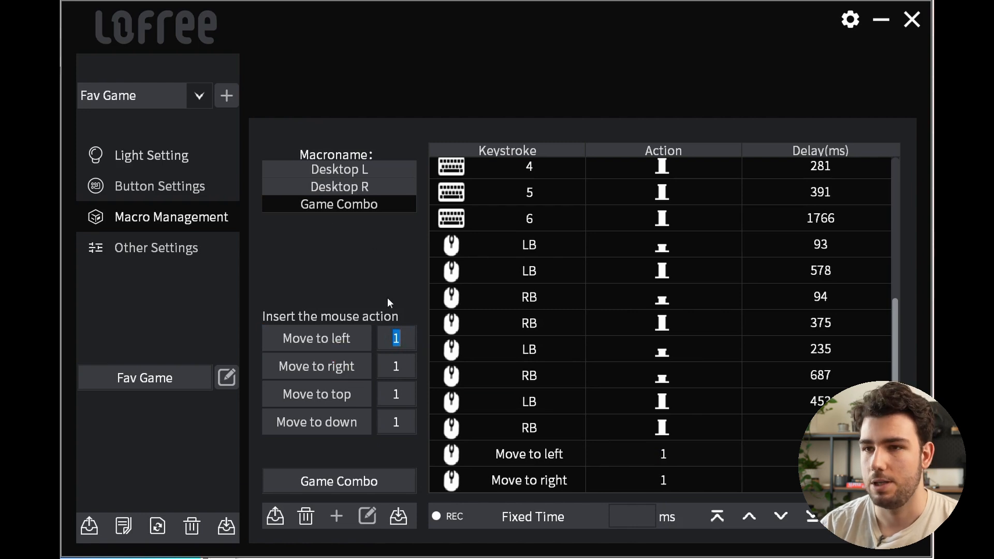
pyautogui.write('50')
pyautogui.click(317, 338)
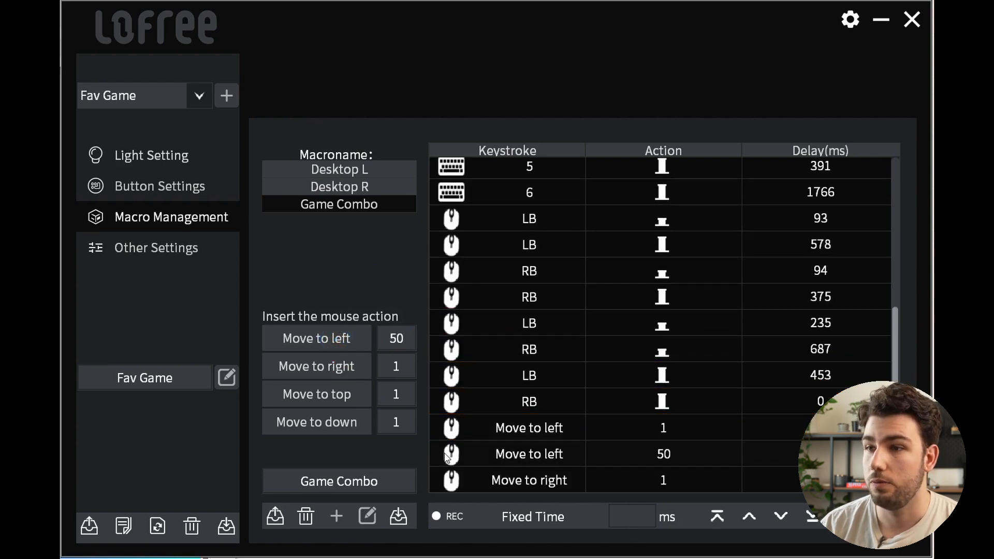
pyautogui.scroll(10, 630, 408)
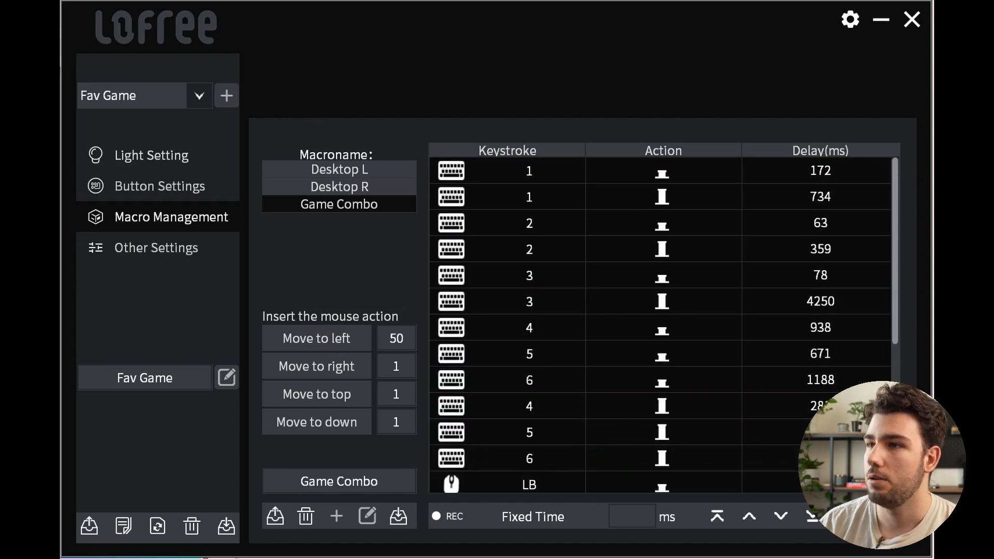
pyautogui.doubleClick(821, 171)
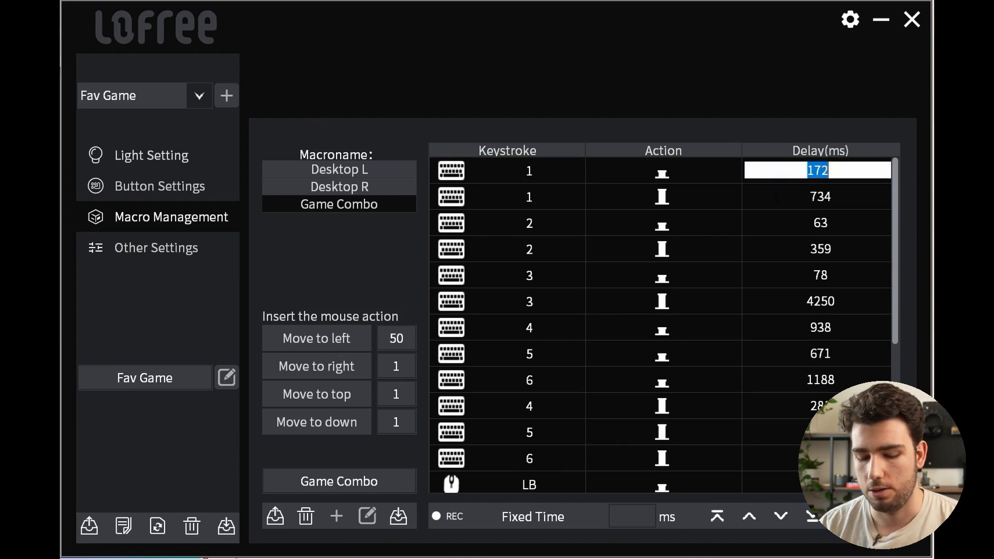
pyautogui.write('50')
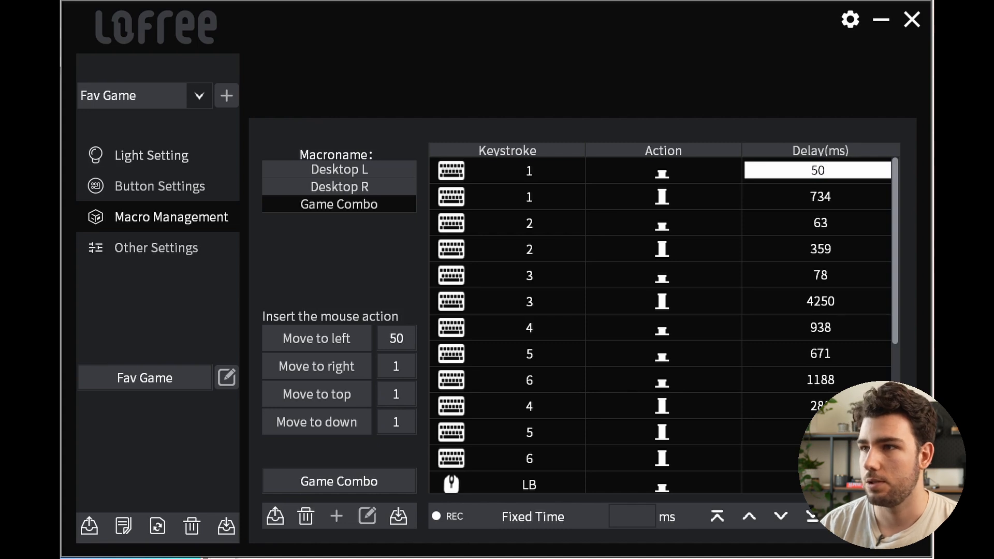
# Step: Change every keystroke delay and the first left-click delay to 50 ms, then select the move-left step
pyautogui.doubleClick(818, 170)
pyautogui.doubleClick(821, 196)
pyautogui.write('50')
pyautogui.doubleClick(821, 223)
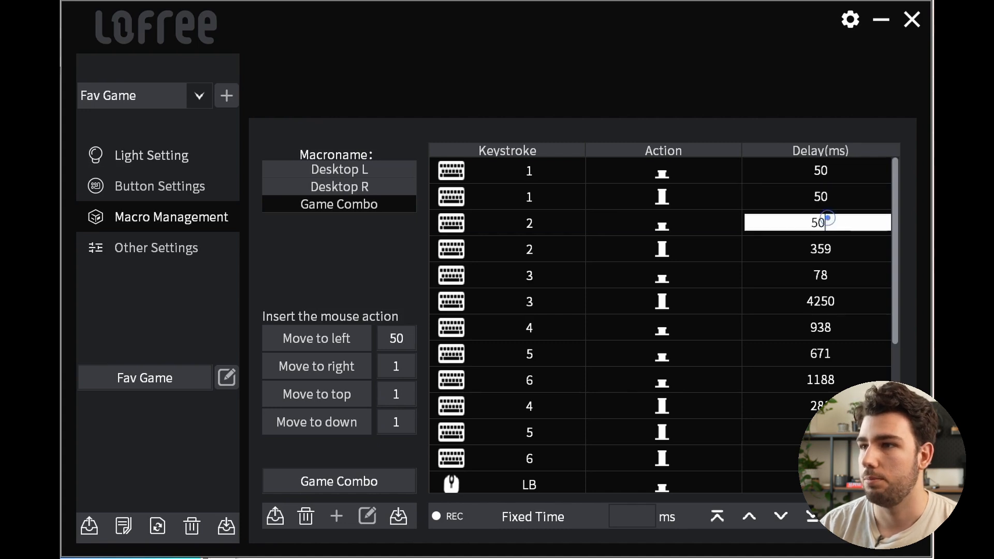
pyautogui.write('50')
pyautogui.doubleClick(820, 249)
pyautogui.write('50')
pyautogui.doubleClick(821, 302)
pyautogui.write('50')
pyautogui.doubleClick(821, 327)
pyautogui.write('50')
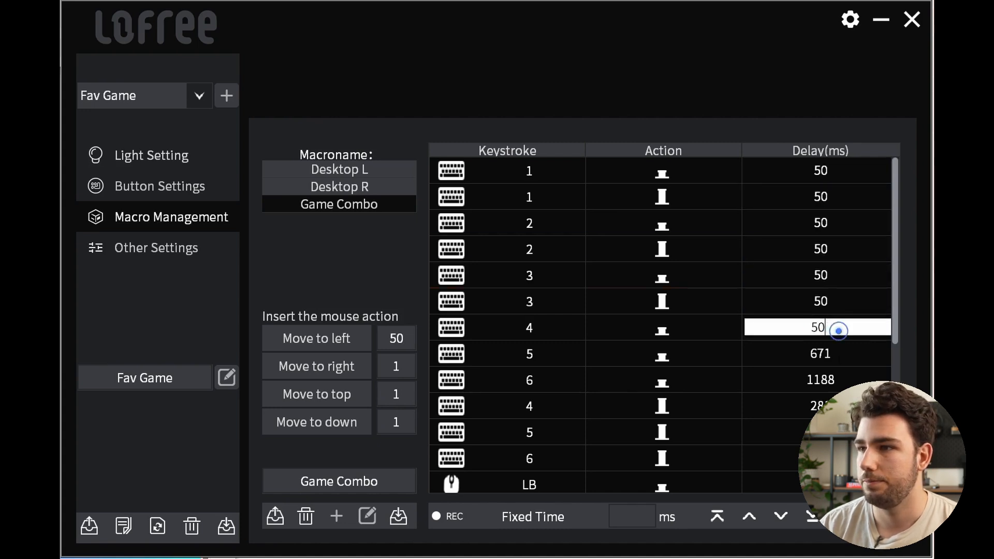
pyautogui.doubleClick(820, 353)
pyautogui.write('50')
pyautogui.doubleClick(818, 407)
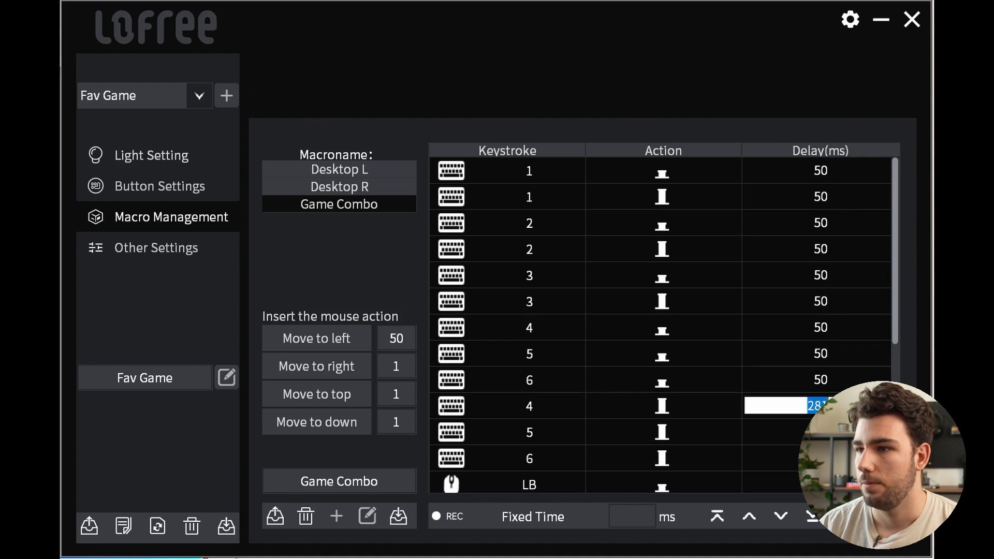
pyautogui.write('50')
pyautogui.doubleClick(777, 459)
pyautogui.write('50')
pyautogui.scroll(-3, 661, 350)
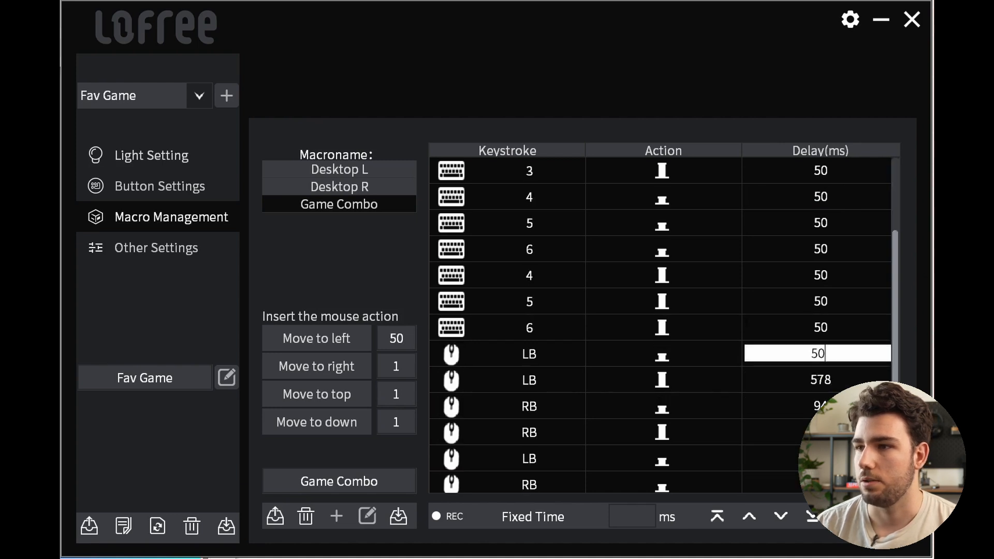
pyautogui.click(641, 415)
pyautogui.scroll(-2, 641, 420)
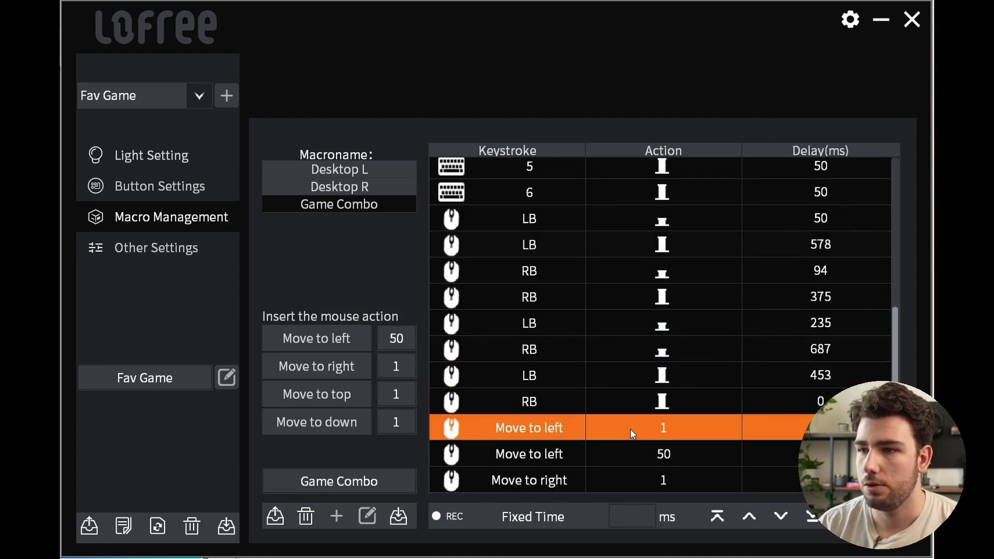
# Step: Reposition the Move to right step and select the right-button steps in Game Combo
pyautogui.click(646, 471)
pyautogui.doubleClick(664, 480)
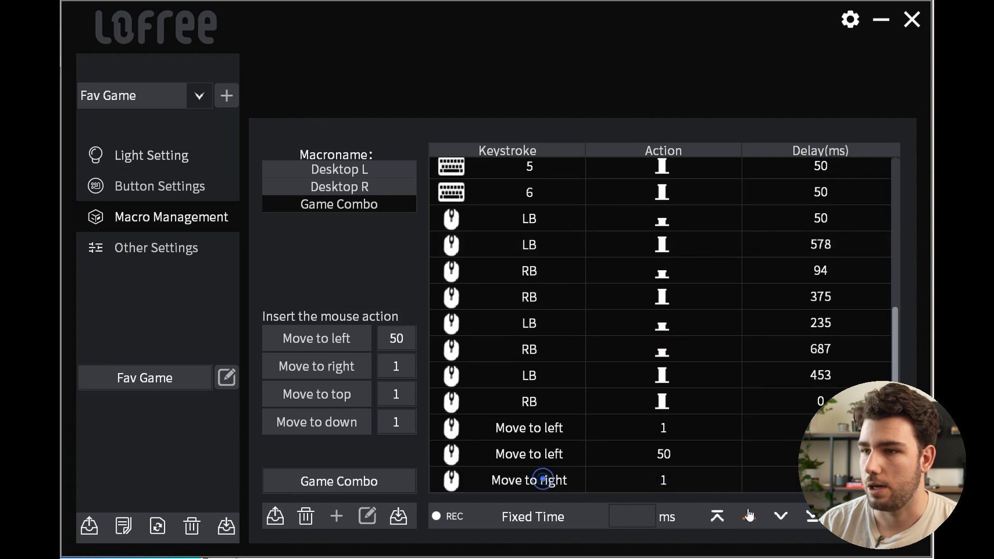
pyautogui.click(536, 481)
pyautogui.click(717, 517)
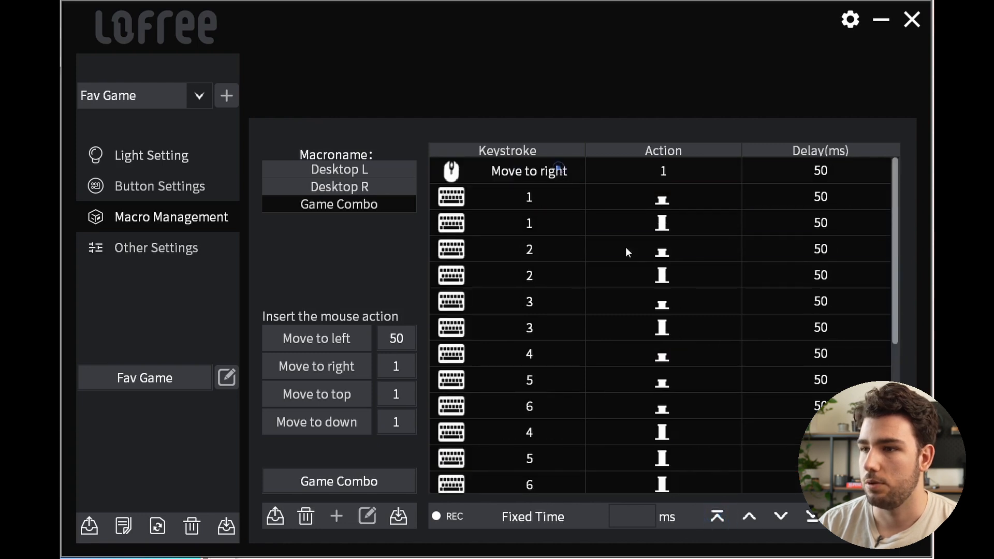
pyautogui.click(626, 458)
pyautogui.click(626, 464)
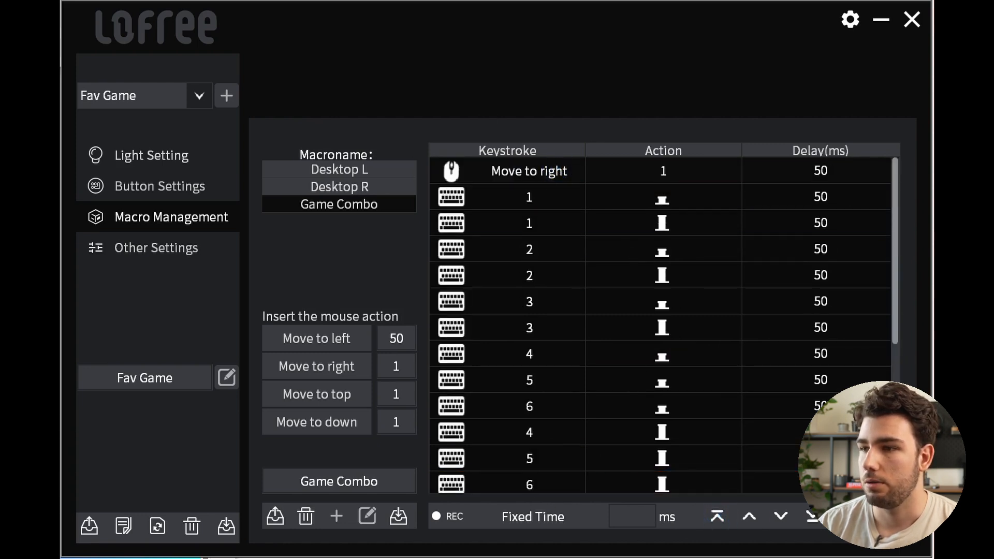
pyautogui.scroll(-5, 660, 350)
pyautogui.click(696, 404)
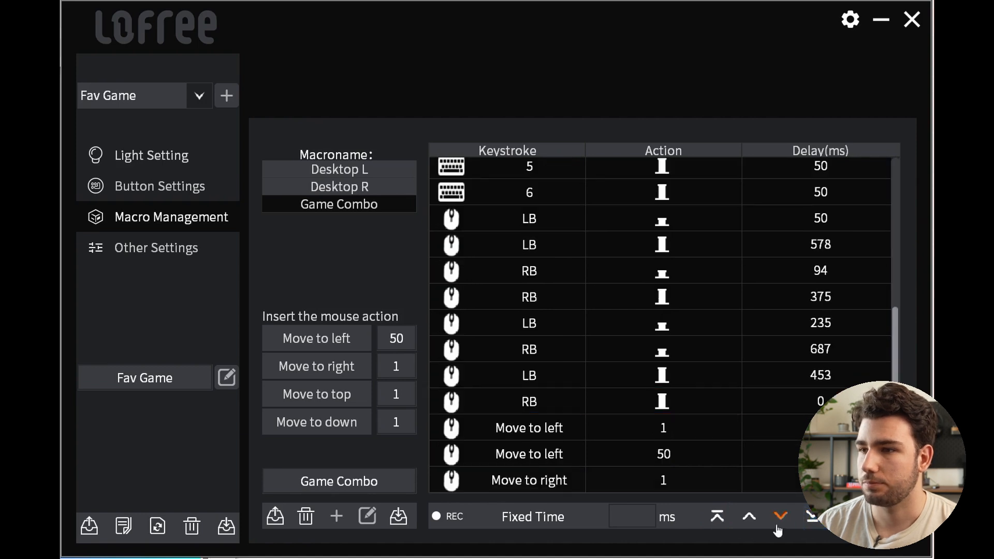
# Step: Finish reordering so the mouse move steps follow the button clicks, then return to Button Settings
pyautogui.click(536, 480)
pyautogui.click(749, 517)
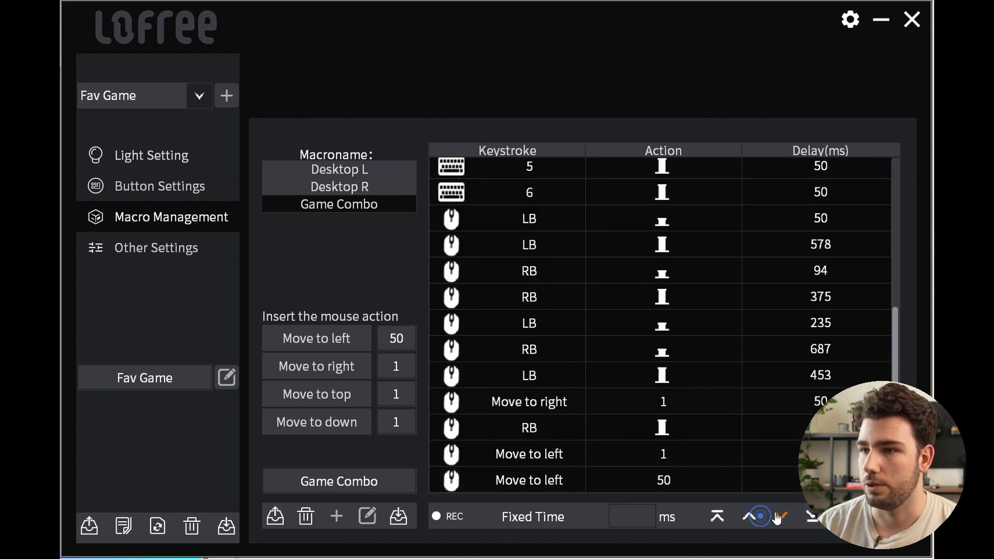
pyautogui.click(762, 519)
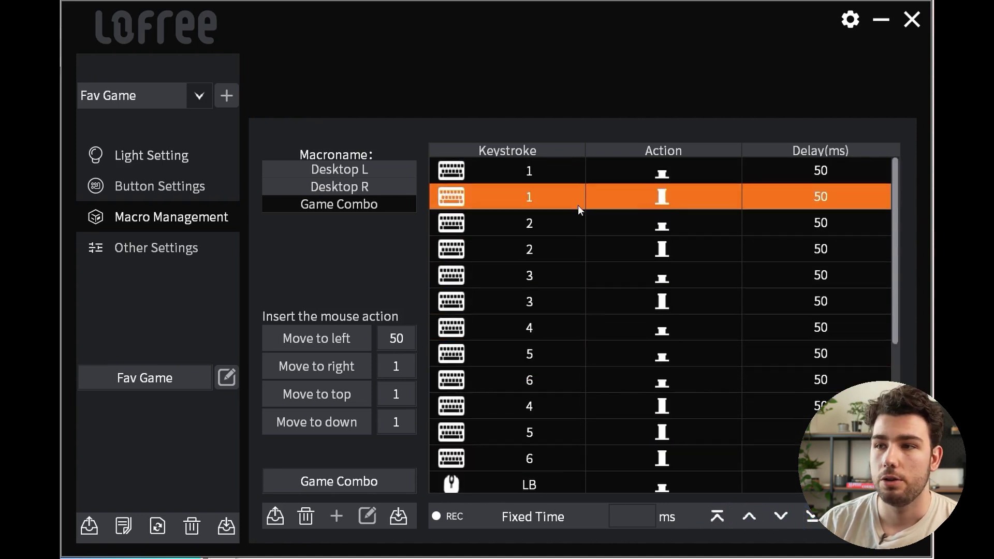
pyautogui.click(579, 210)
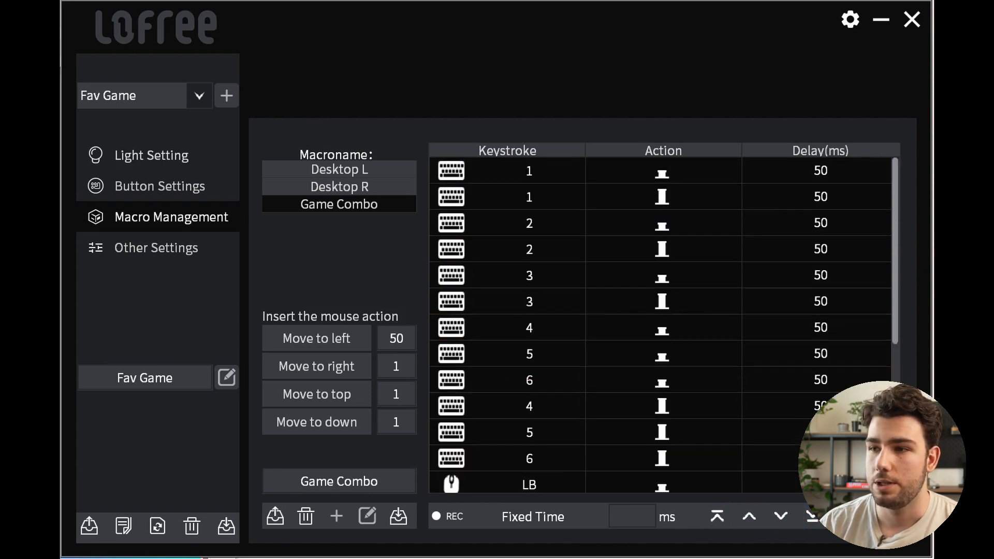
pyautogui.scroll(-5, 579, 210)
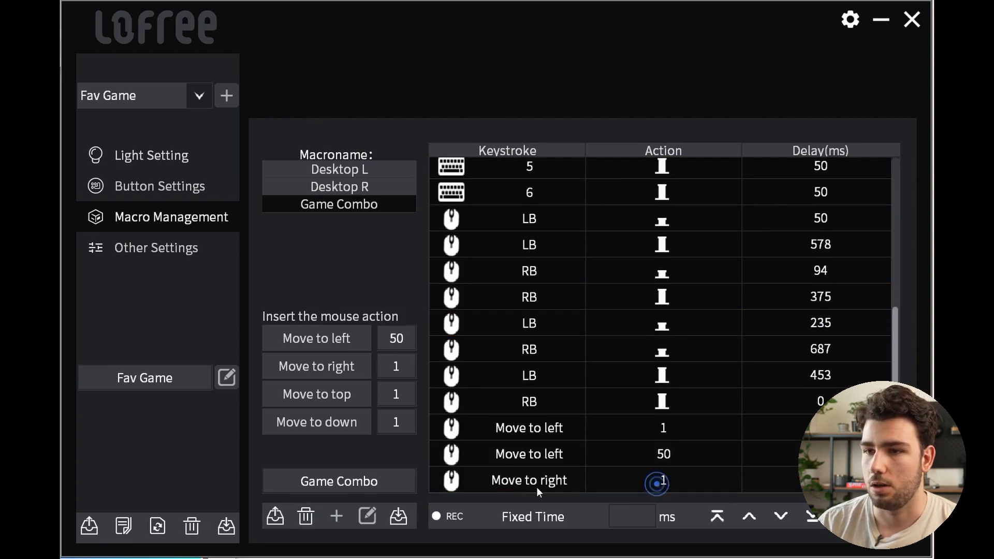
pyautogui.click(587, 401)
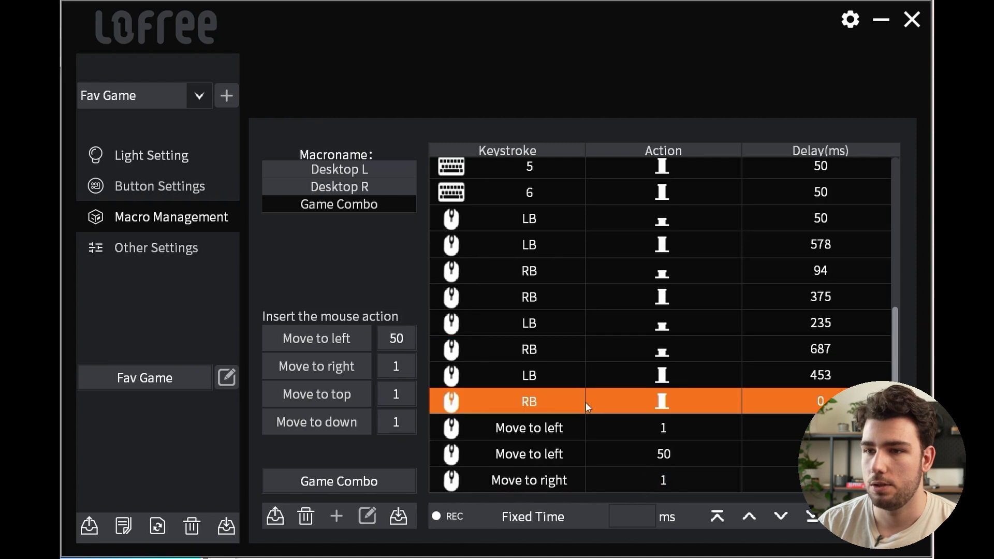
pyautogui.click(390, 451)
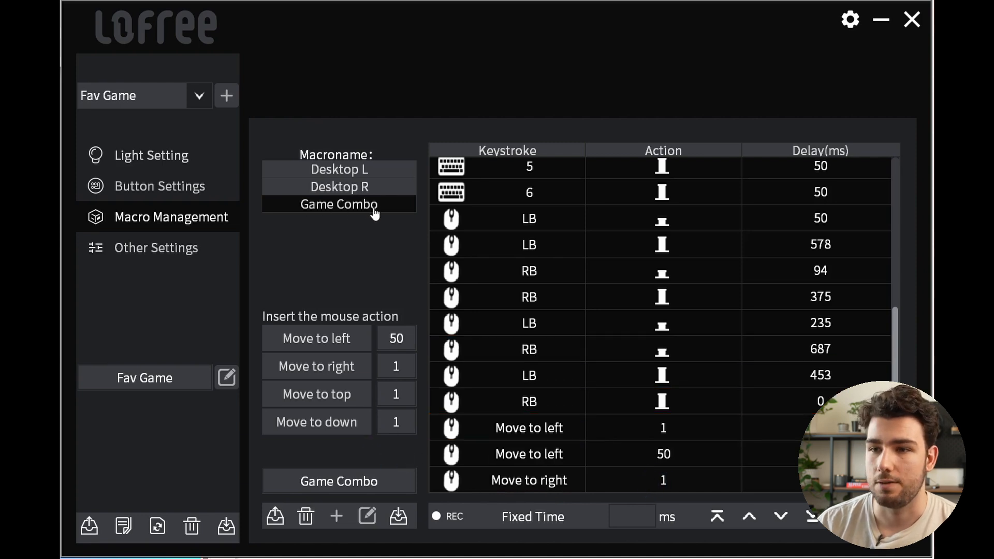
pyautogui.click(375, 263)
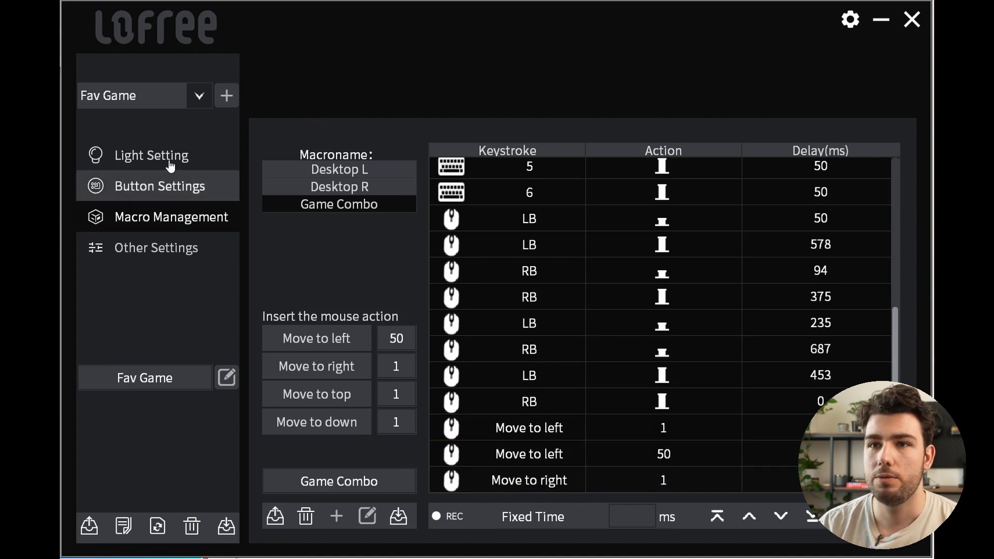
# Step: Set key 1 to Macro Function with the Game Combo macro assigned
pyautogui.click(181, 190)
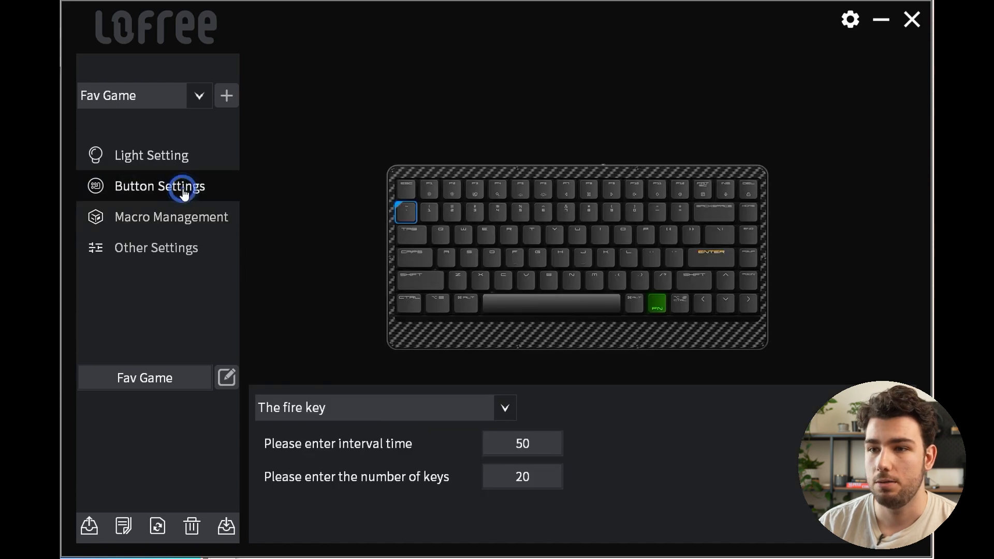
pyautogui.click(406, 215)
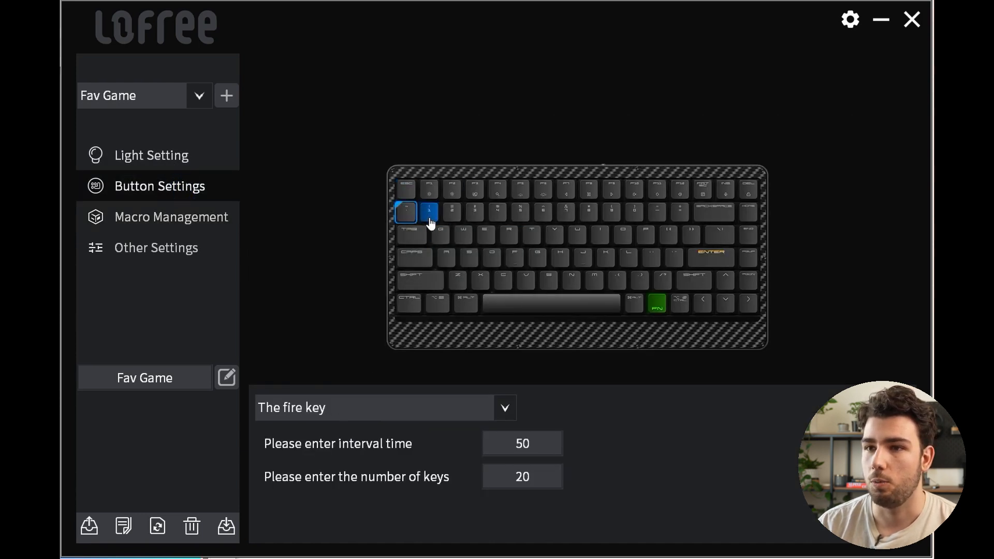
pyautogui.click(430, 214)
pyautogui.click(502, 406)
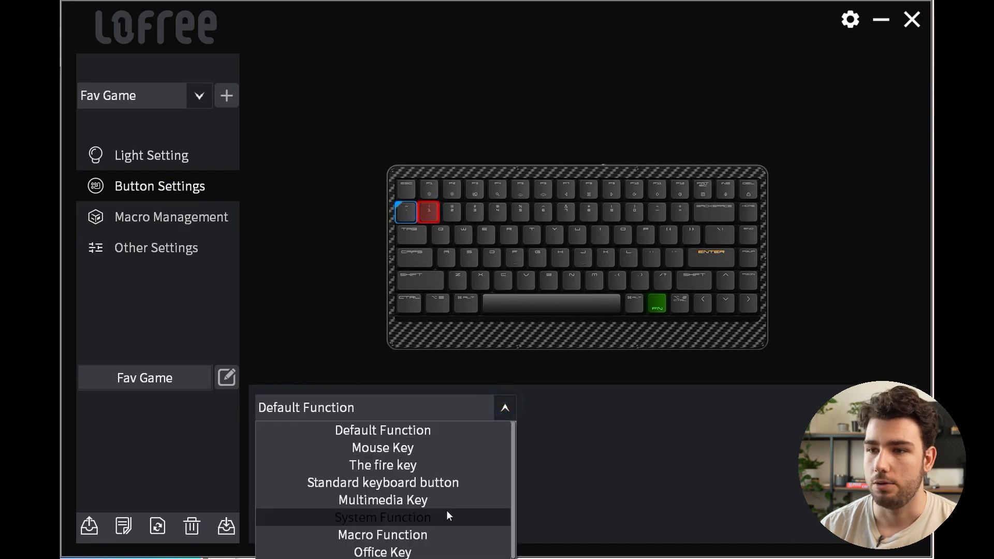
pyautogui.click(441, 536)
pyautogui.click(620, 446)
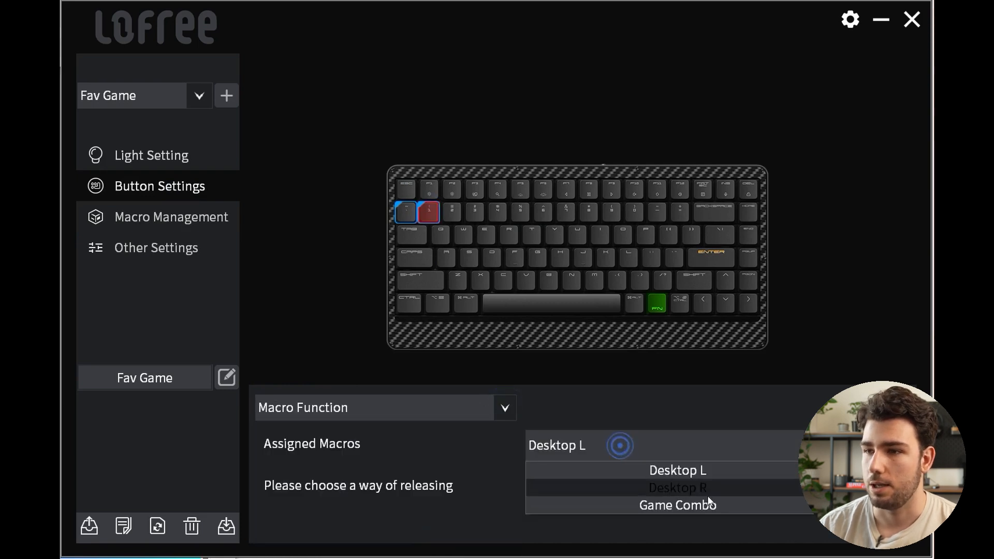
pyautogui.click(709, 505)
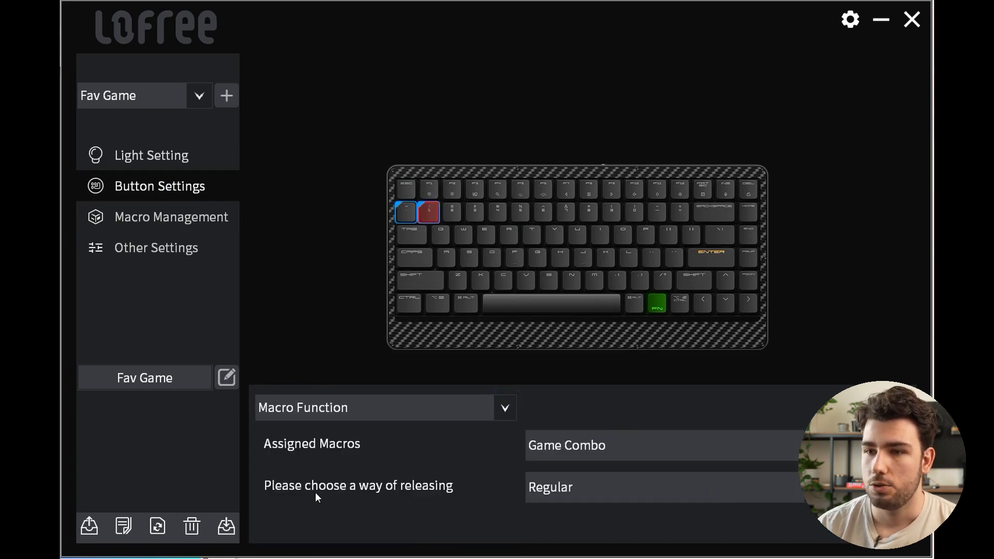
# Step: Keep Regular as key 1's release behaviour and deselect the key
pyautogui.click(270, 489)
pyautogui.click(597, 485)
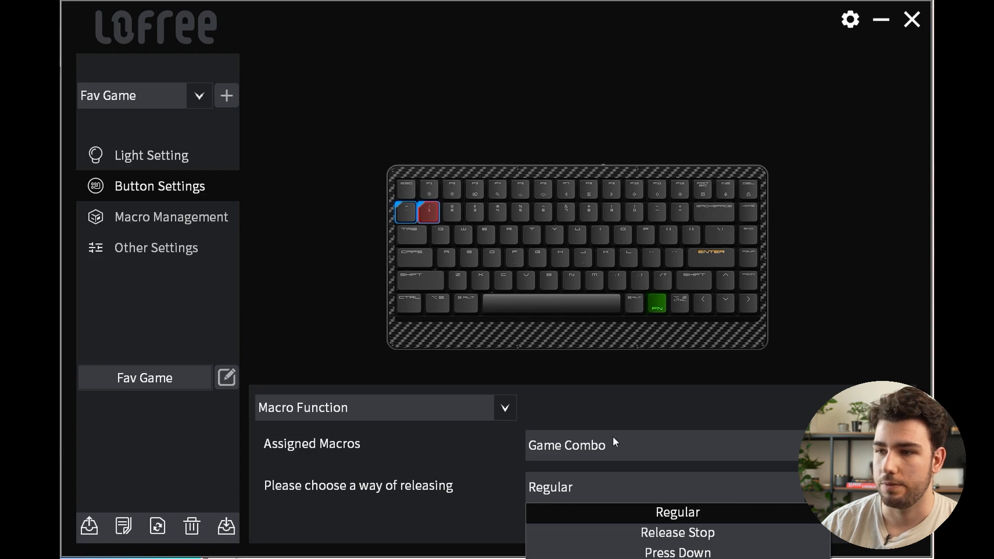
pyautogui.click(689, 512)
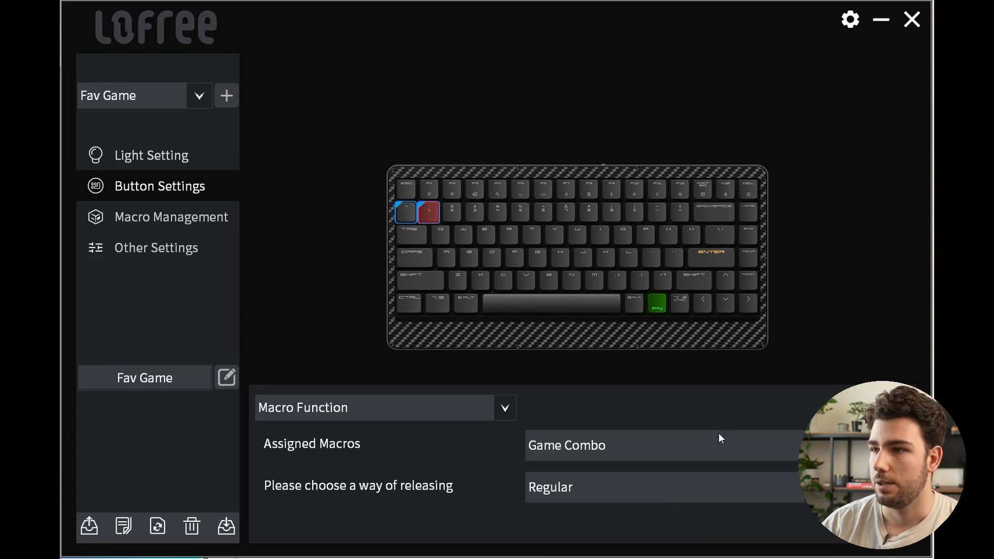
pyautogui.click(420, 280)
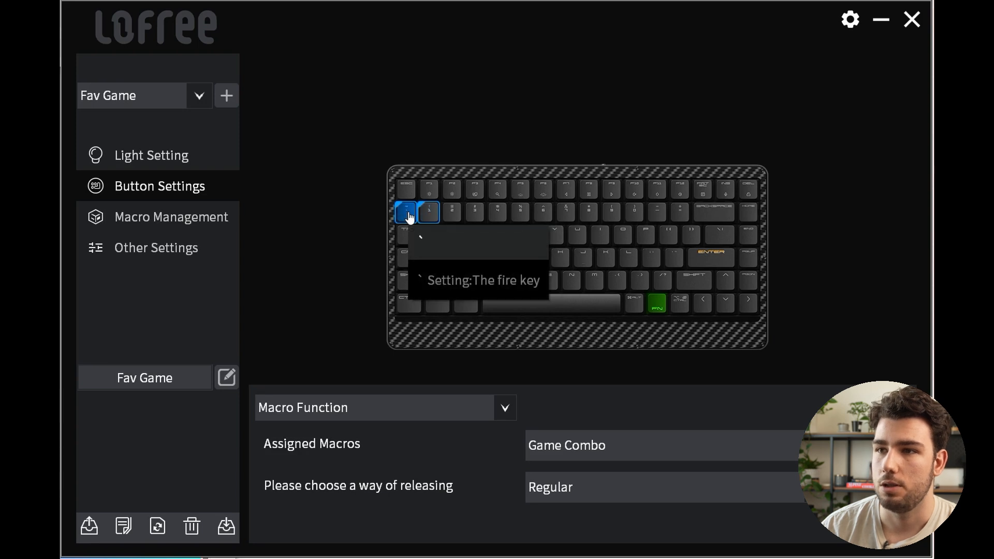
pyautogui.click(342, 225)
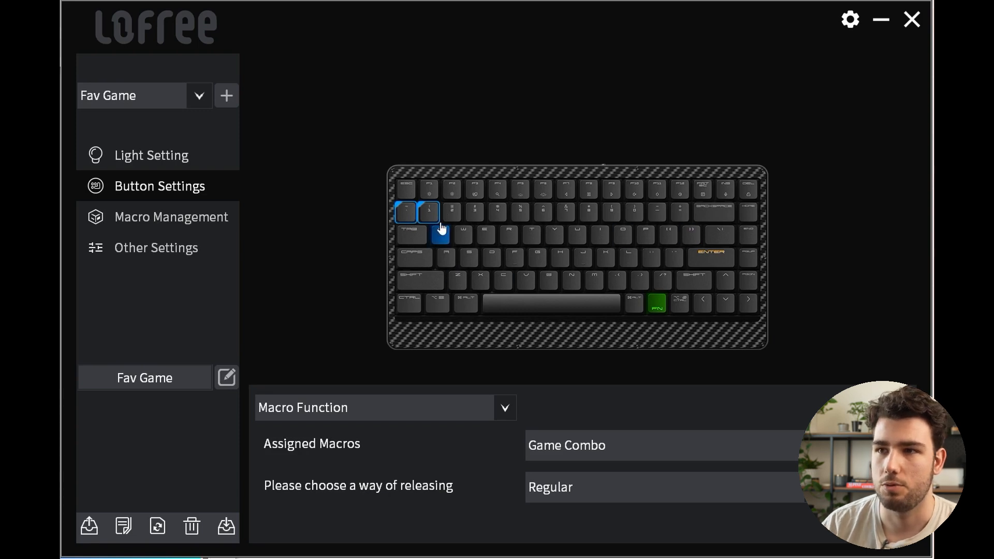
pyautogui.click(429, 212)
pyautogui.click(505, 407)
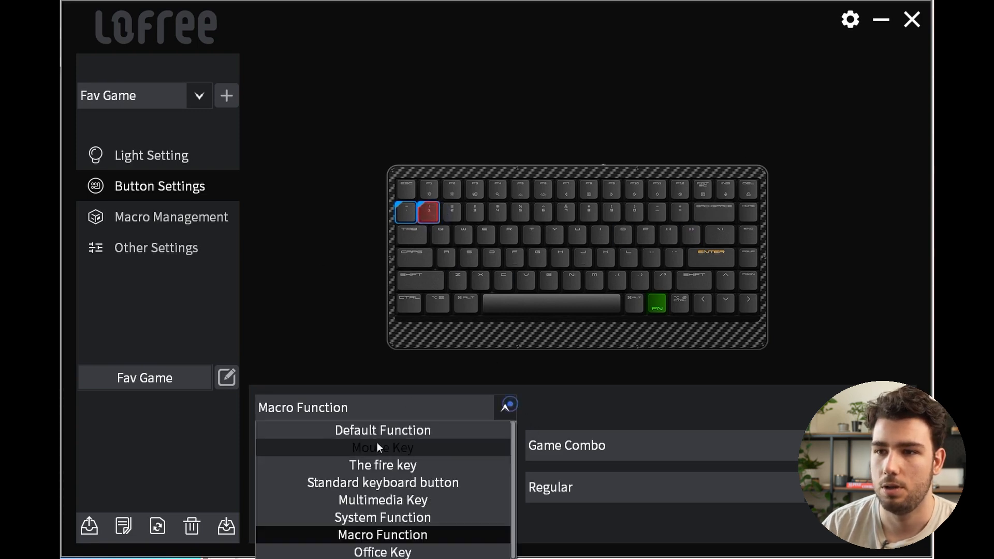
pyautogui.click(275, 347)
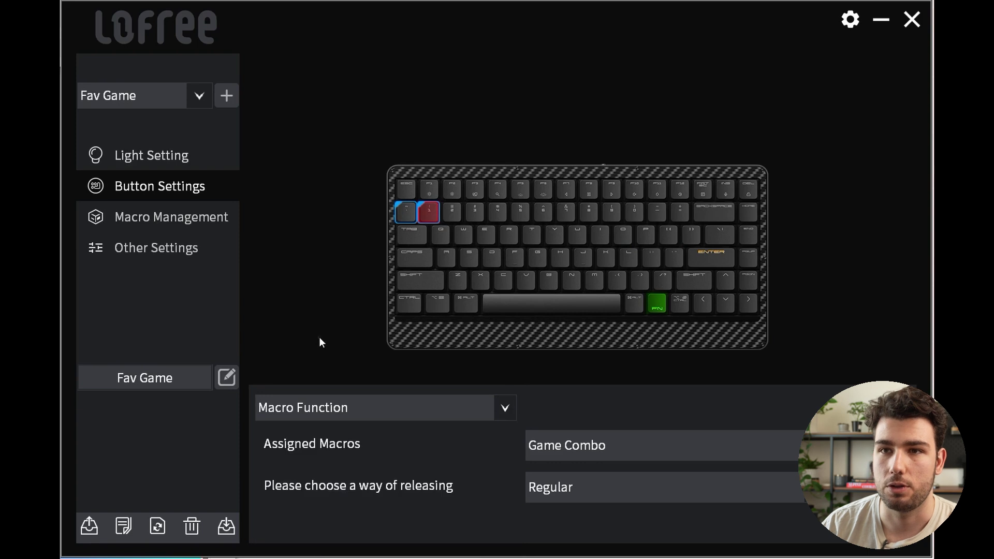
# Step: Show Other Settings for Fav Game and toggle N-key rollover off then back on
pyautogui.click(194, 251)
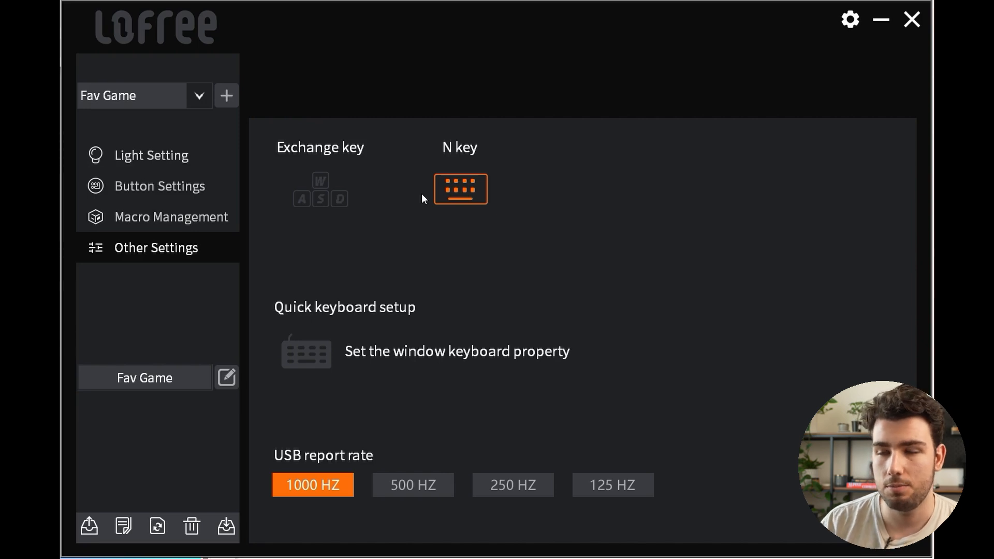
pyautogui.click(447, 193)
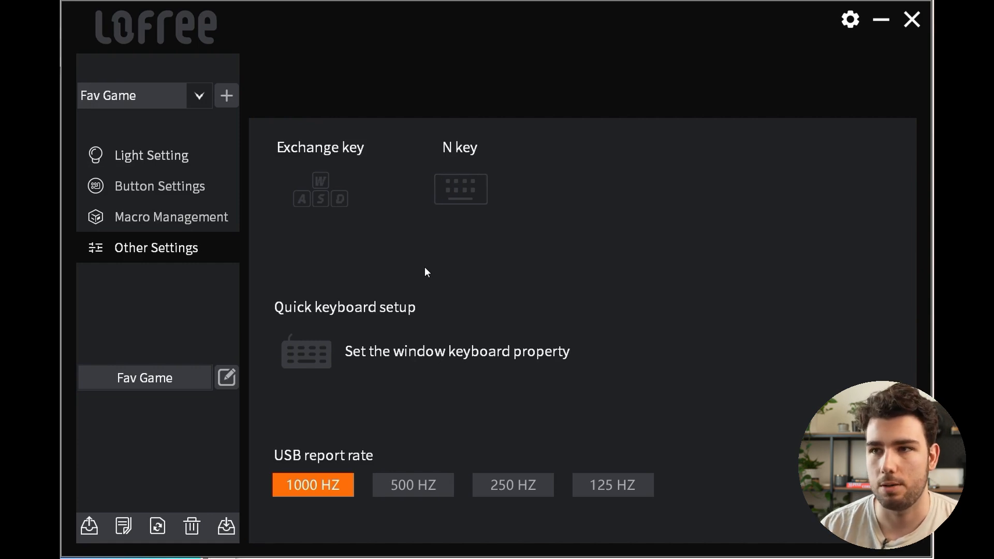
pyautogui.click(461, 189)
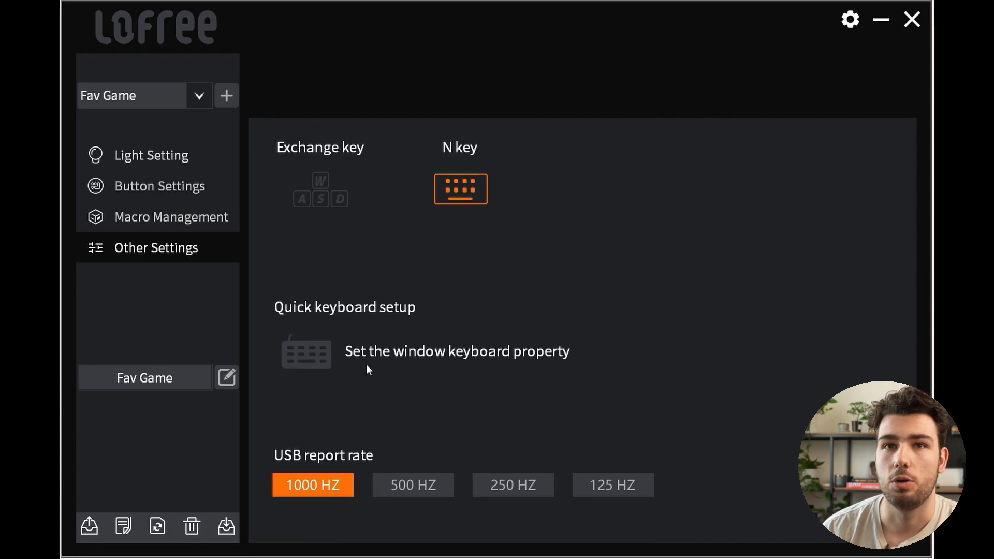
pyautogui.click(458, 351)
pyautogui.moveTo(482, 156); pyautogui.dragTo(581, 176)
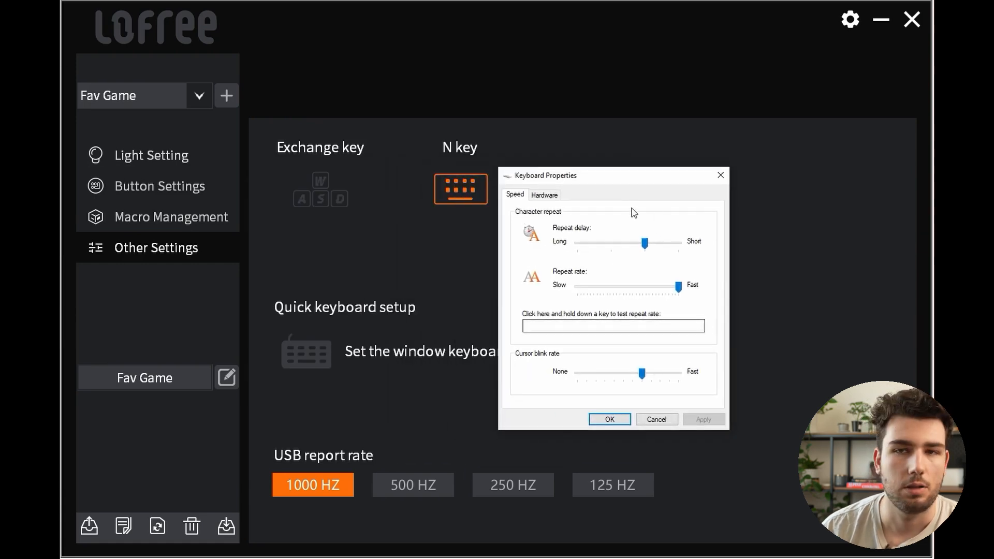
pyautogui.click(544, 195)
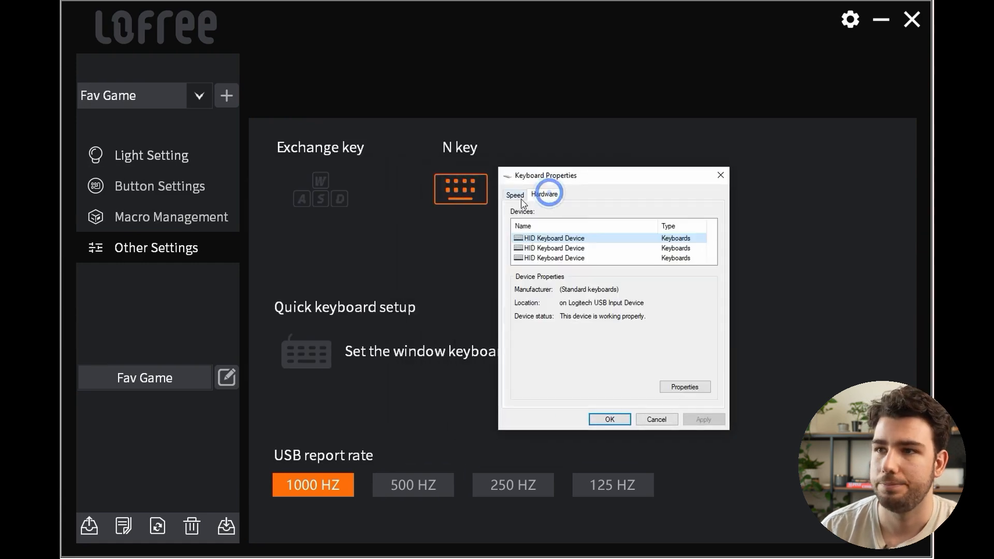
pyautogui.click(720, 175)
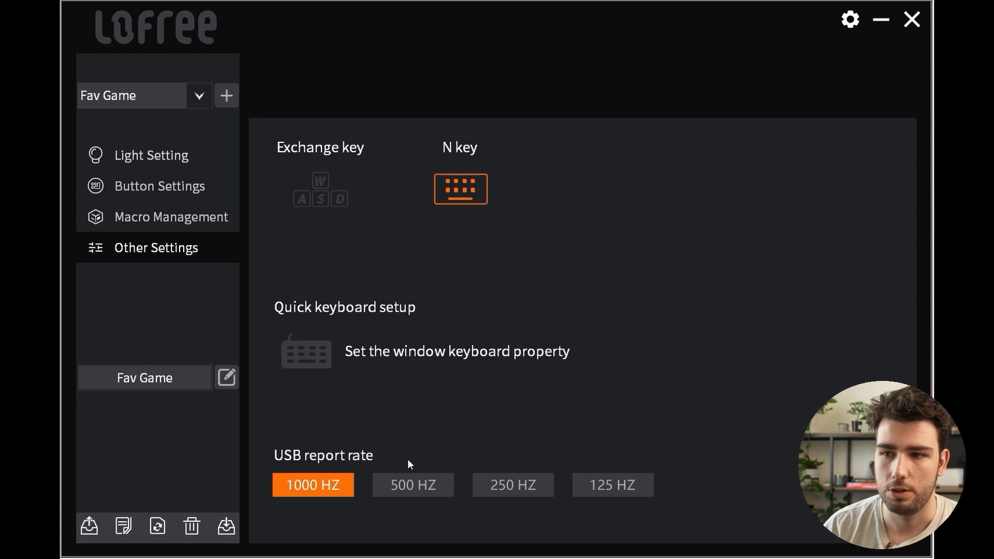
pyautogui.click(419, 485)
pyautogui.click(513, 485)
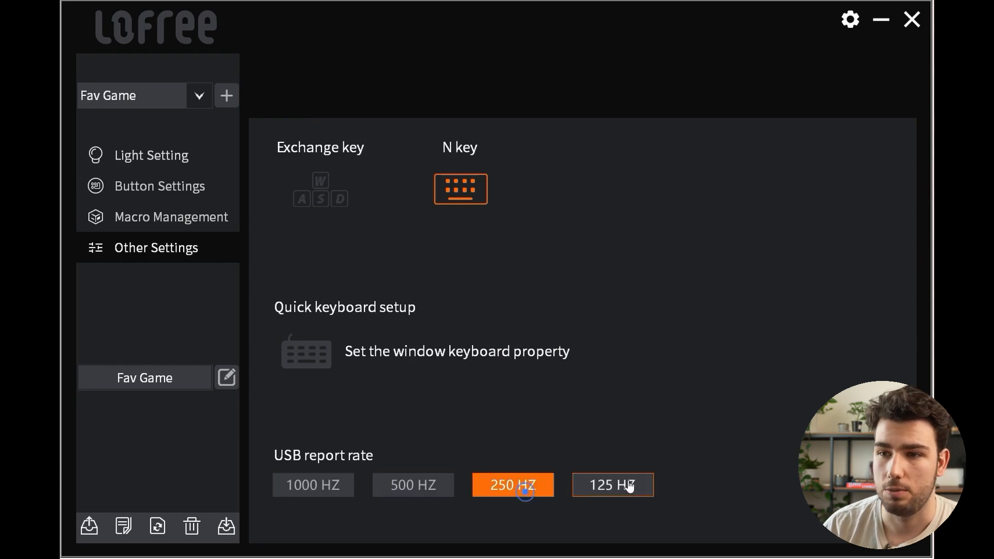
pyautogui.click(315, 491)
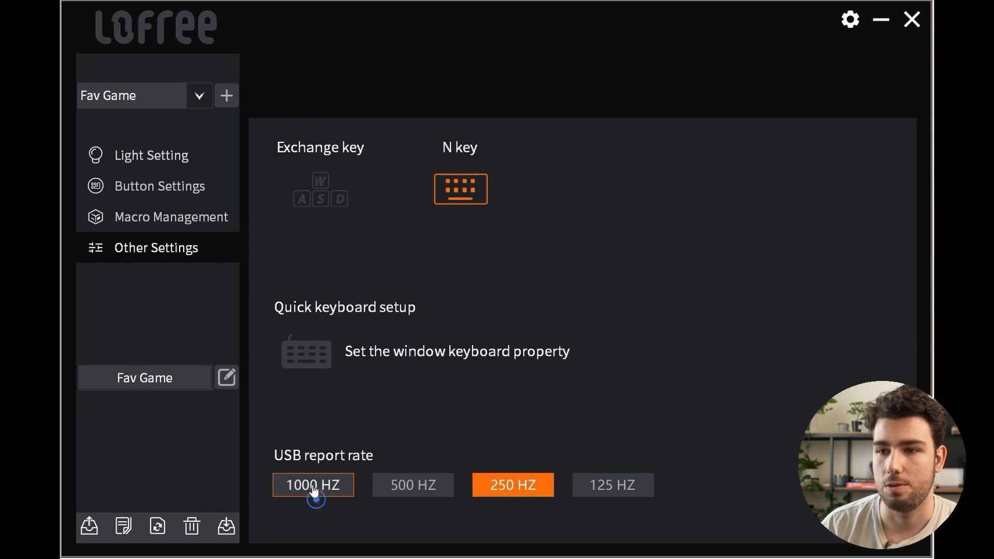